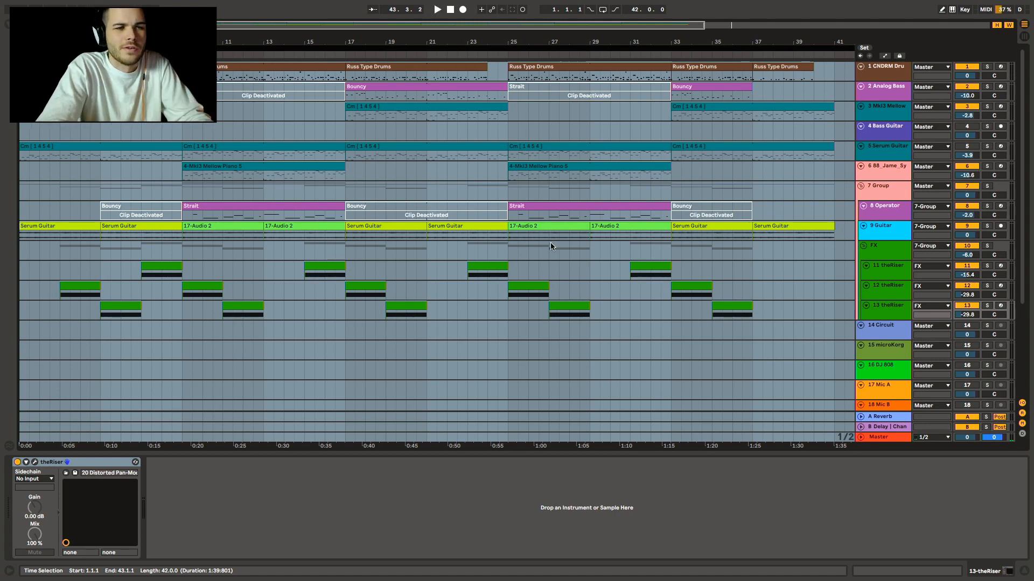
Play the arrangement from the Russ Type Drums clip at bar 9 and solo the CNDRM drum track.
{"action": "left_click", "coordinate": [886, 68]}
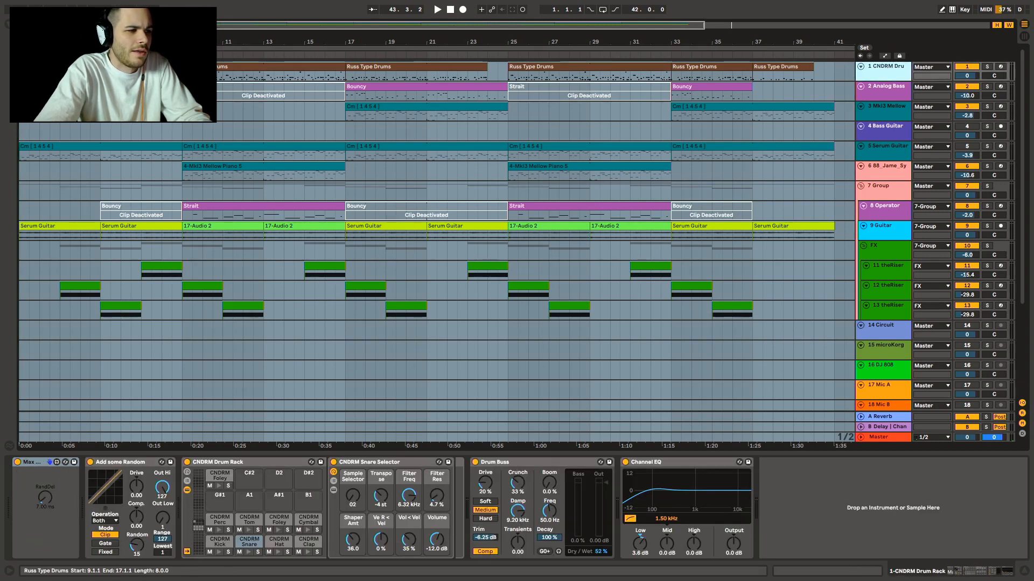
{"action": "left_click", "coordinate": [202, 66]}
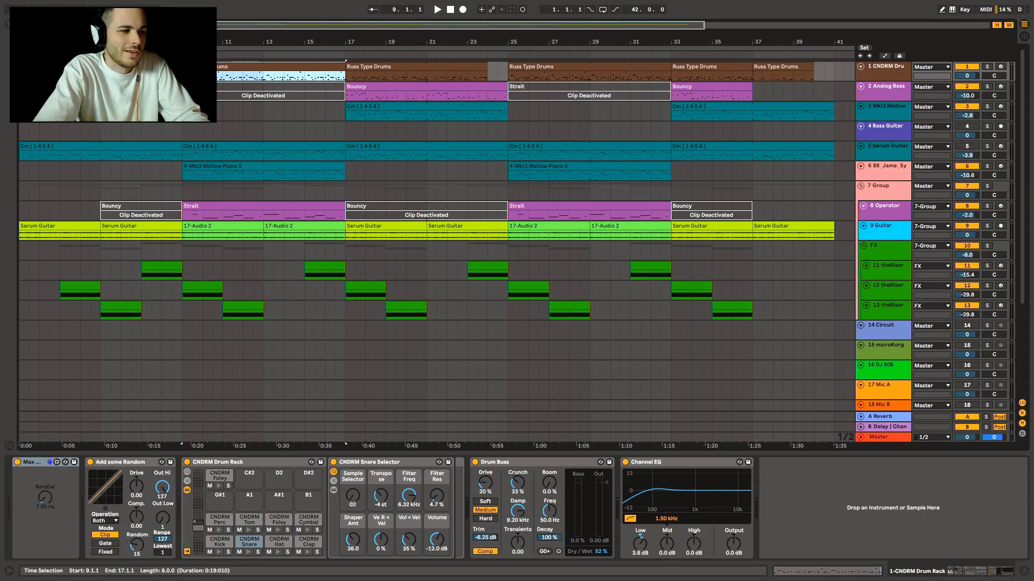
{"action": "key", "text": "space"}
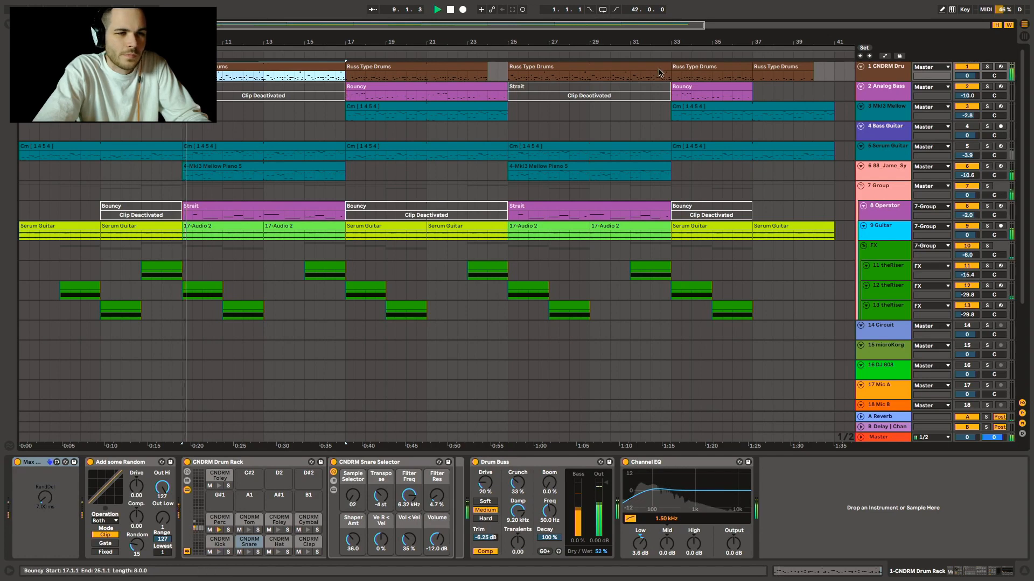
{"action": "left_click", "coordinate": [988, 66]}
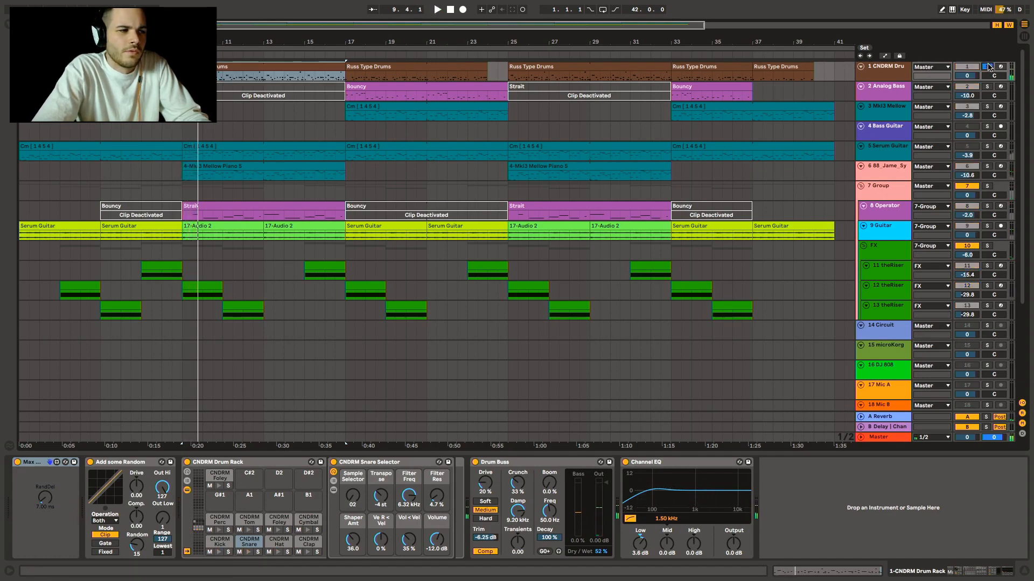
Enlarge the CNDRM drum track's lane to show the bar 9 clip's notes and play the soloed drums.
{"action": "mouse_move", "coordinate": [222, 1]}
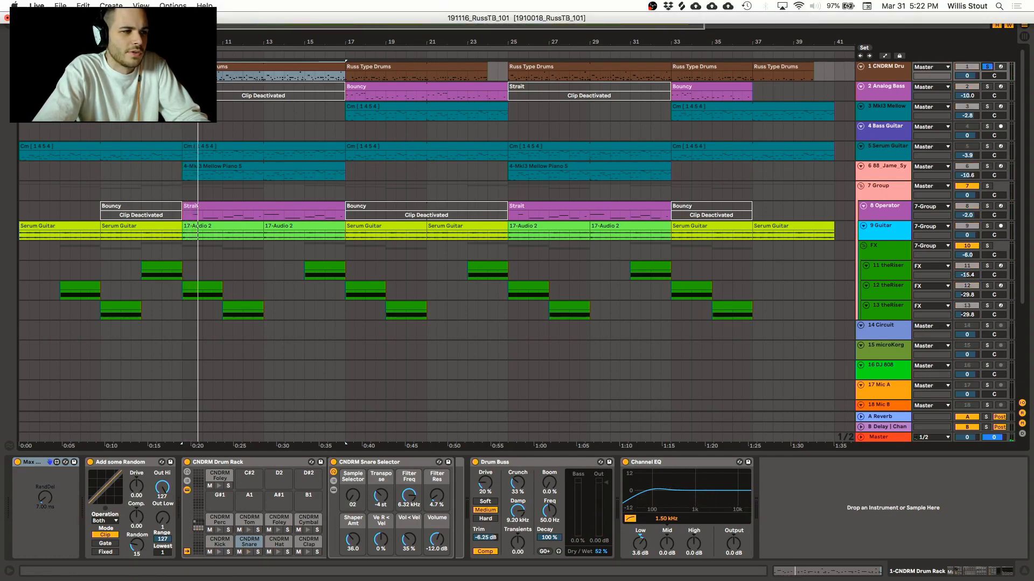
{"action": "left_click_drag", "start_coordinate": [194, 42], "coordinate": [195, 86]}
{"action": "scroll", "coordinate": [229, 111], "scroll_direction": "left", "scroll_amount": 1}
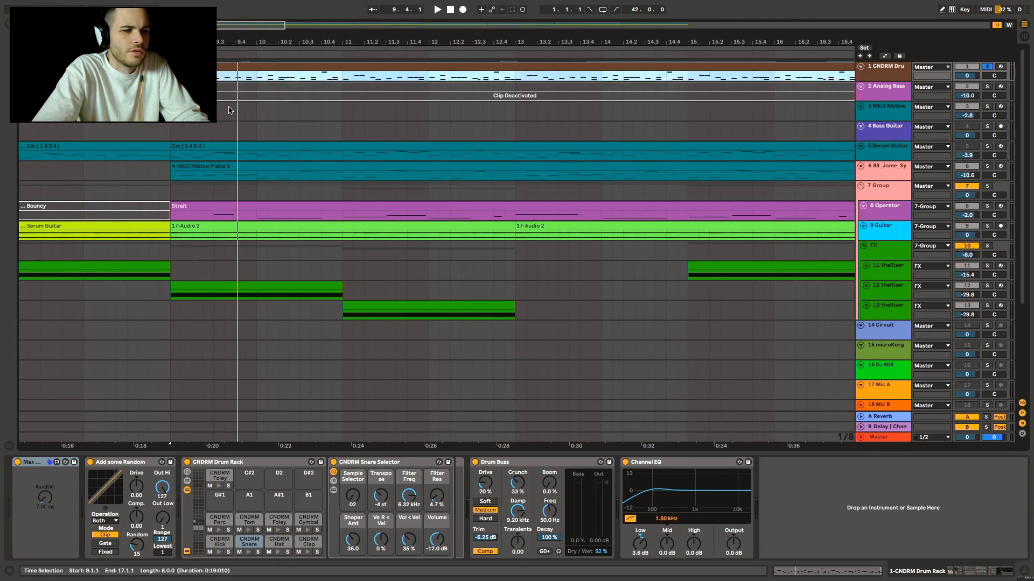
{"action": "left_click_drag", "start_coordinate": [882, 81], "coordinate": [903, 235]}
{"action": "key", "text": "space"}
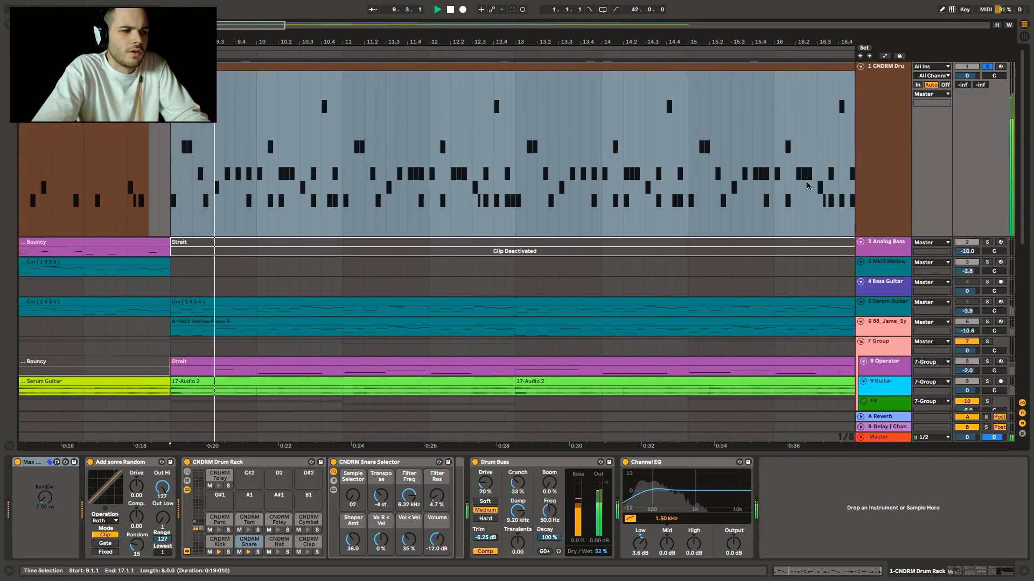
Select the CNDRM drum track to show its device chain and listen to its soloed pattern from bar 9.
{"action": "double_click", "coordinate": [893, 80]}
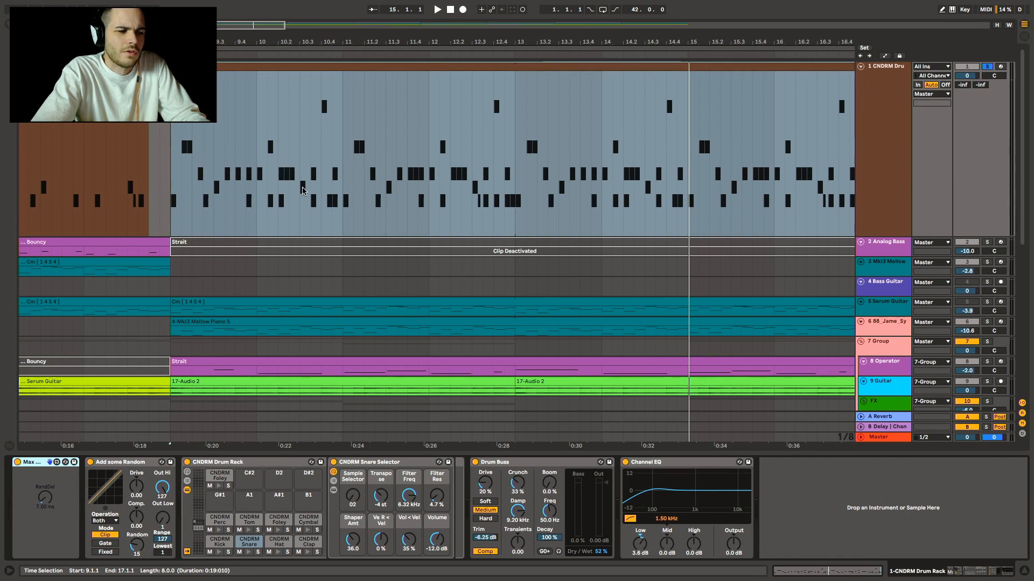
{"action": "key", "text": "space"}
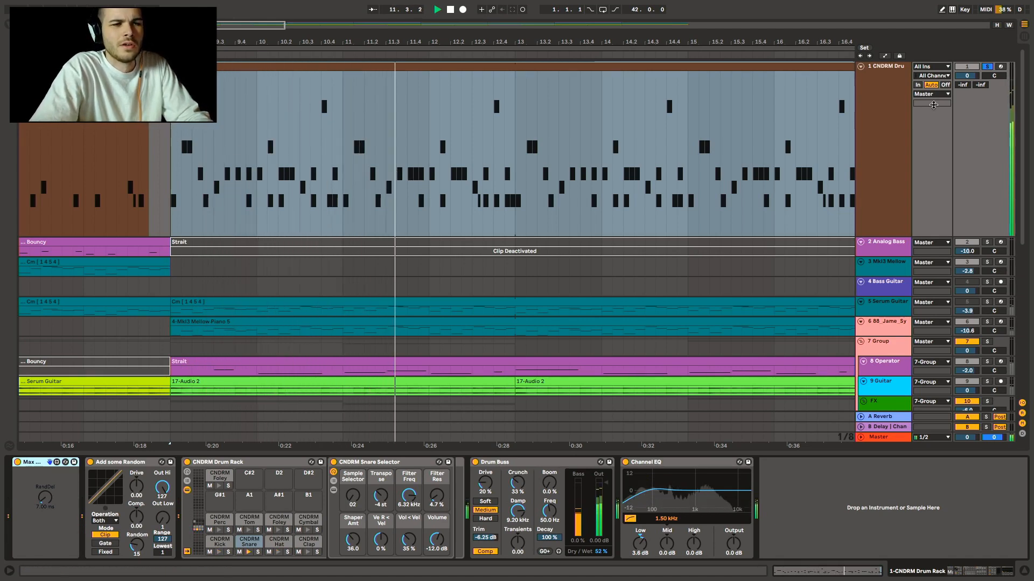
{"action": "left_click", "coordinate": [895, 96]}
{"action": "key", "text": "space"}
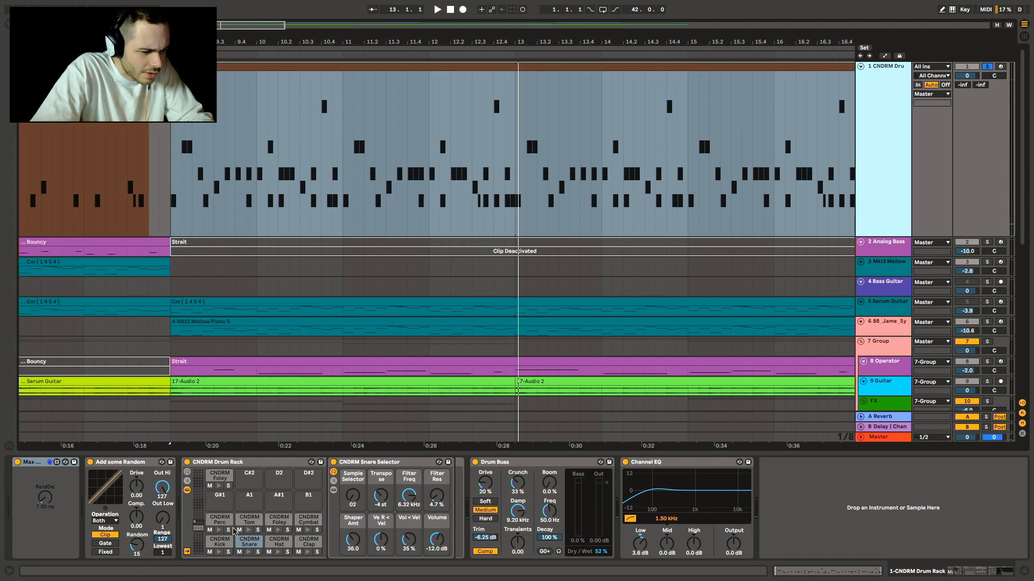
Audition the CNDRM Perc pad soloed in the drum rack, and resume playing the whole drum pattern.
{"action": "key", "text": "space"}
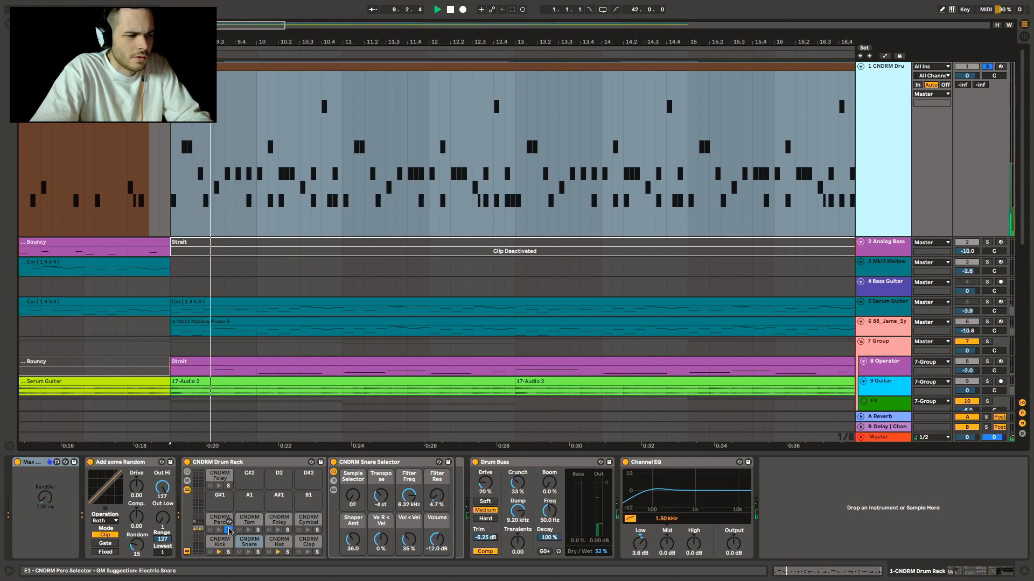
{"action": "key", "text": "space"}
{"action": "key", "text": "space"}
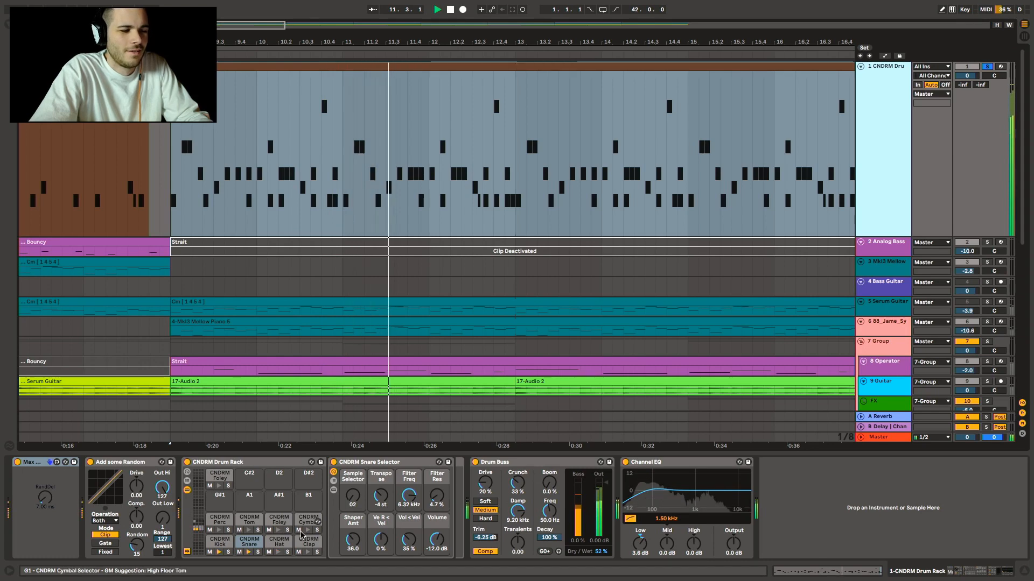
Audition the CNDRM Snare pad by toggling its solo in the drum rack and replaying the pattern from bar 9.
{"action": "left_click", "coordinate": [258, 552]}
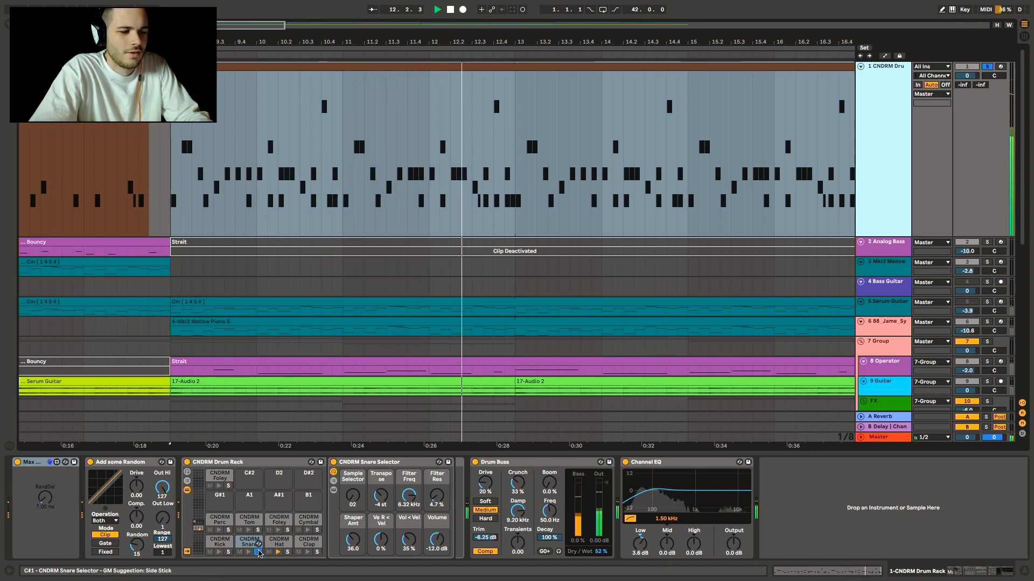
{"action": "left_click", "coordinate": [258, 553]}
{"action": "key", "text": "space"}
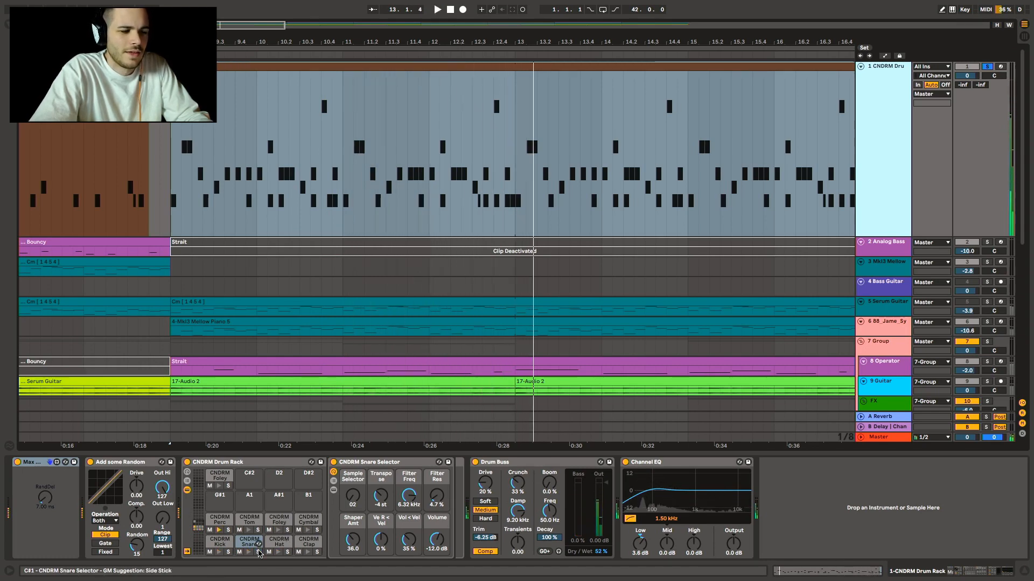
{"action": "left_click", "coordinate": [258, 552]}
{"action": "key", "text": "space"}
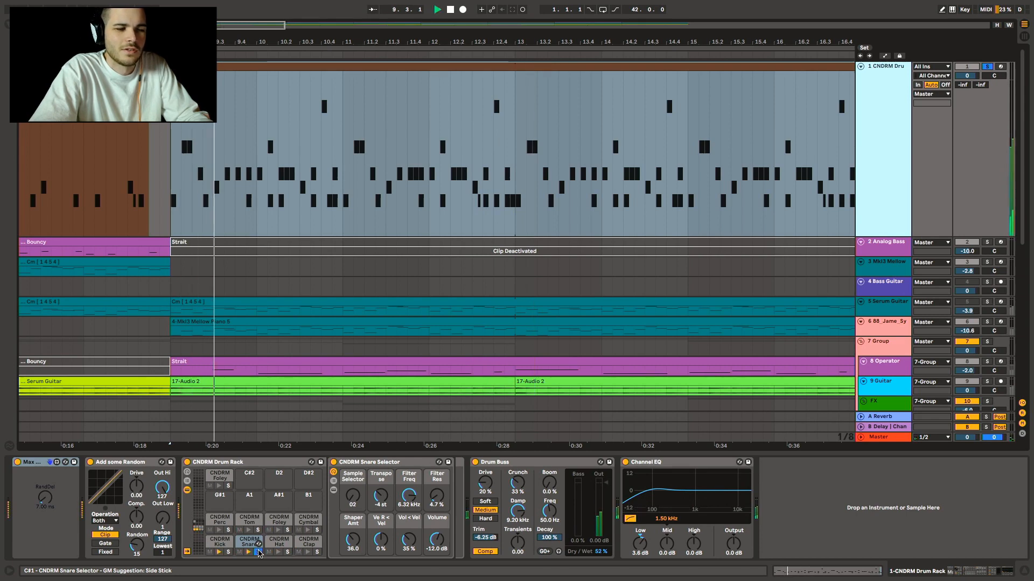
{"action": "key", "text": "space"}
{"action": "key", "text": "space"}
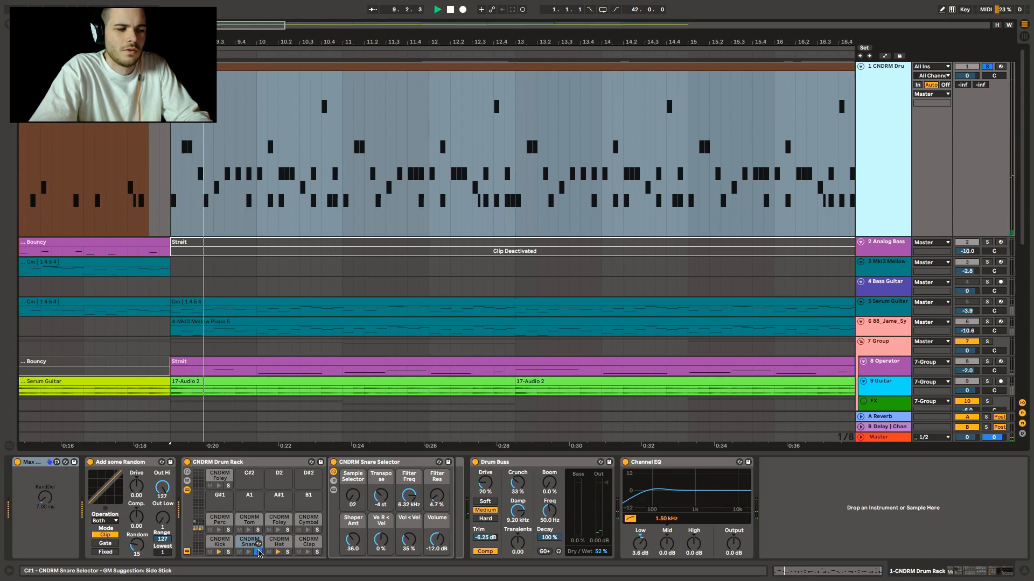
{"action": "key", "text": "space"}
{"action": "key", "text": "space"}
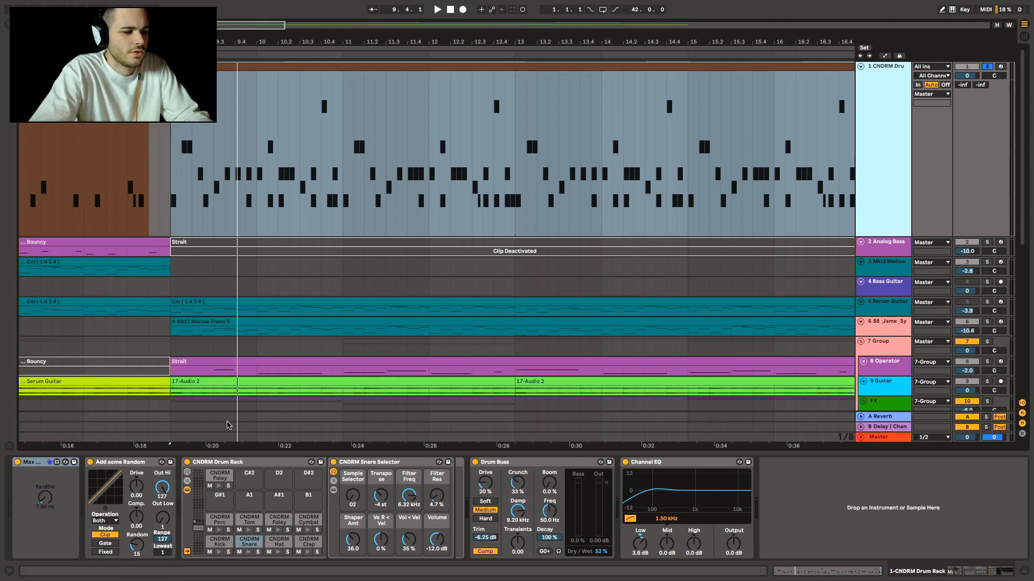
Play the drums, open the bar 9 Russ Type Drums clip's notes and enlarge the note editor.
{"action": "key", "text": "space"}
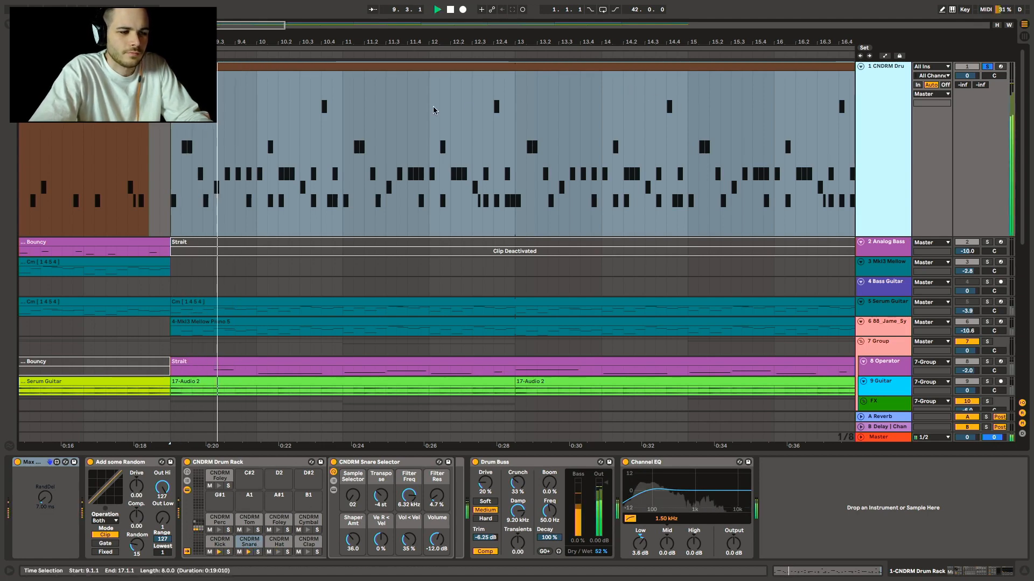
{"action": "double_click", "coordinate": [348, 69]}
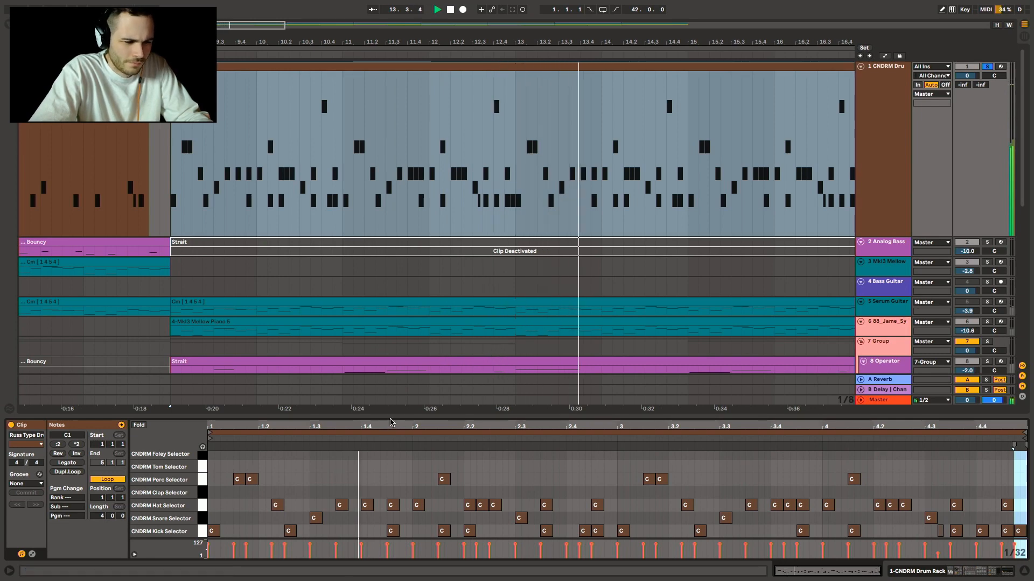
{"action": "left_click_drag", "start_coordinate": [389, 417], "coordinate": [383, 373]}
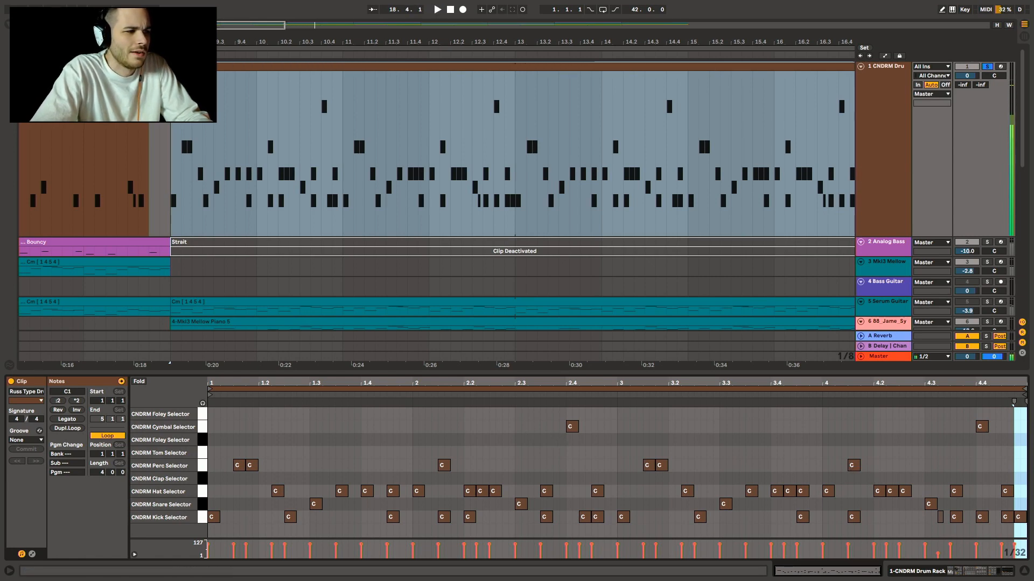
Select the Russ Type Drums clip at bar 5, fit it to the arrangement view and play its kick and snare notes.
{"action": "left_click_drag", "start_coordinate": [431, 42], "coordinate": [560, 43]}
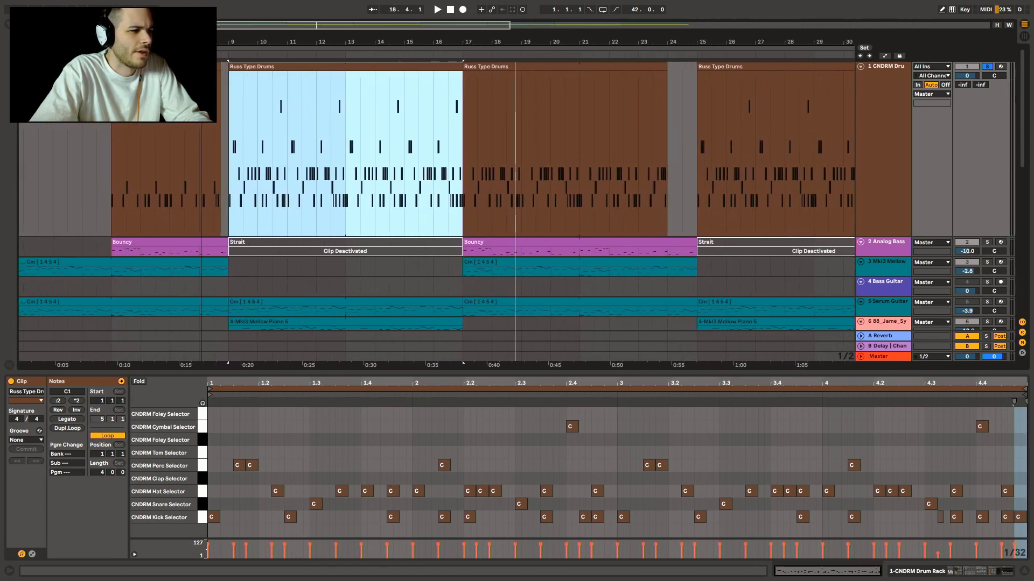
{"action": "left_click", "coordinate": [178, 67]}
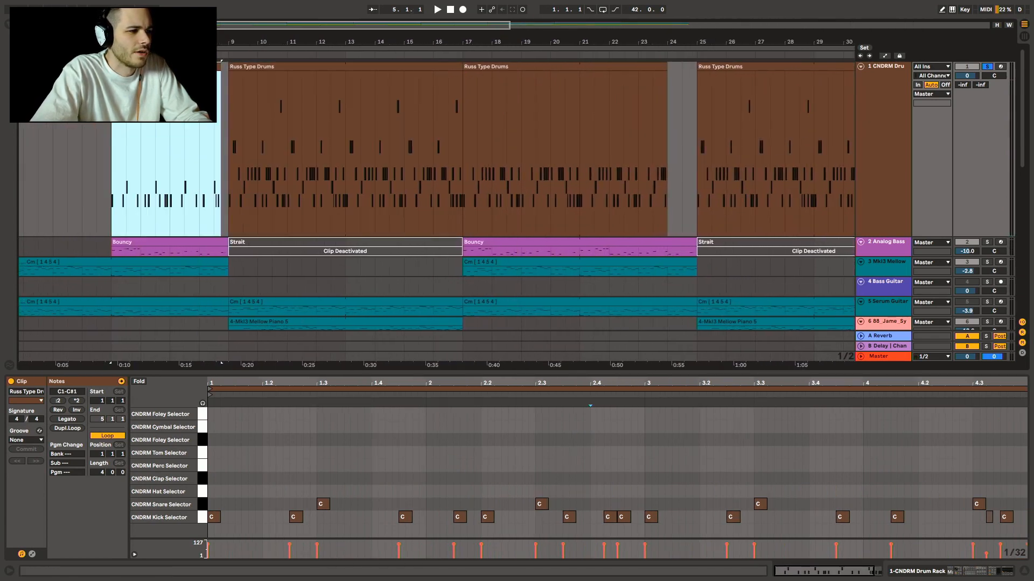
{"action": "key", "text": "z"}
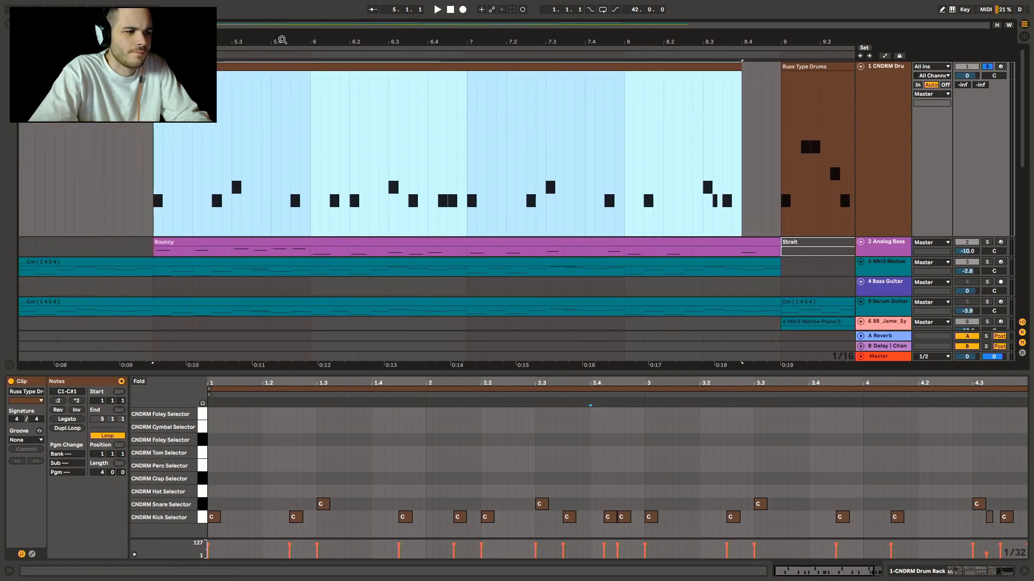
{"action": "key", "text": "space"}
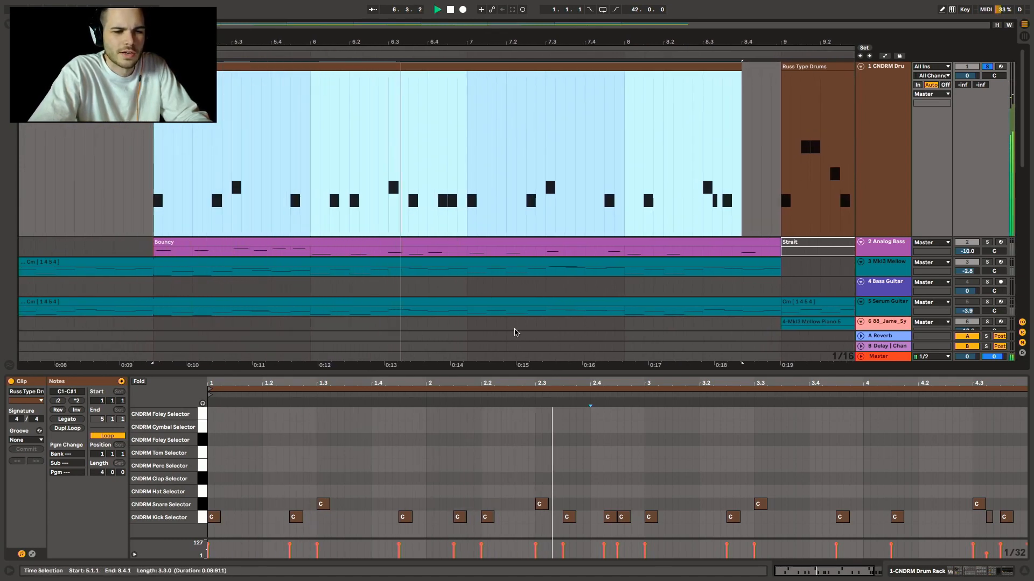
{"action": "left_click_drag", "start_coordinate": [552, 384], "coordinate": [531, 374]}
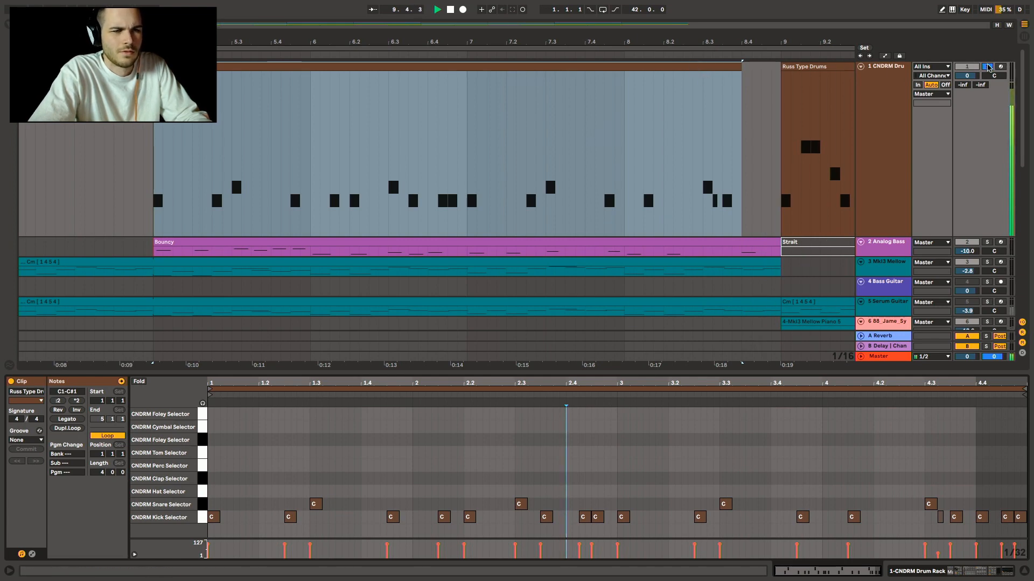
Turn off the drum track's solo to hear the full mix, and stop playback.
{"action": "left_click", "coordinate": [989, 67]}
{"action": "left_click_drag", "start_coordinate": [550, 42], "coordinate": [450, 42]}
{"action": "key", "text": "space"}
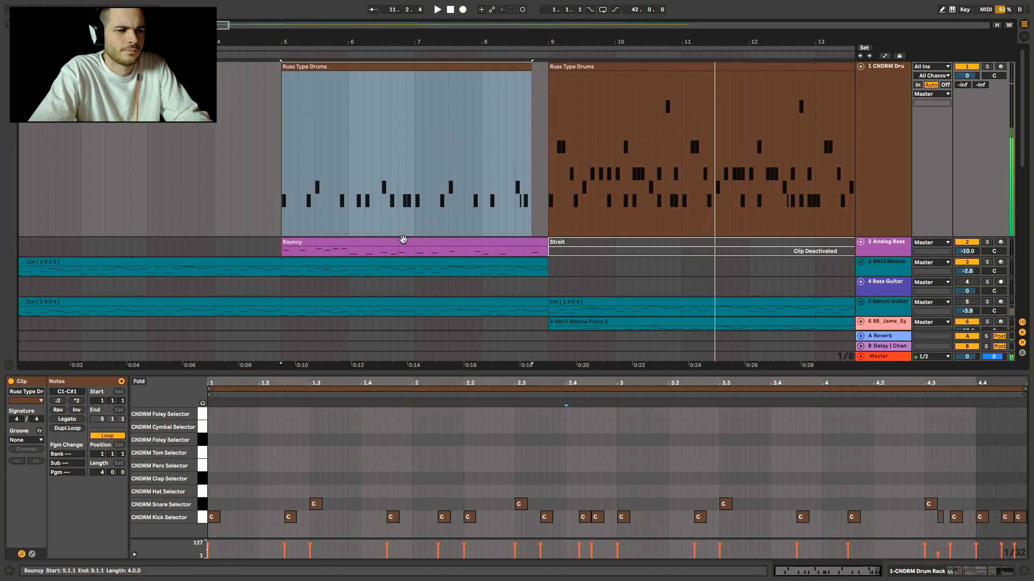
Open the Bouncy bass clip at bar 5, solo the Analog Bass track and play the clip through.
{"action": "left_click", "coordinate": [403, 240]}
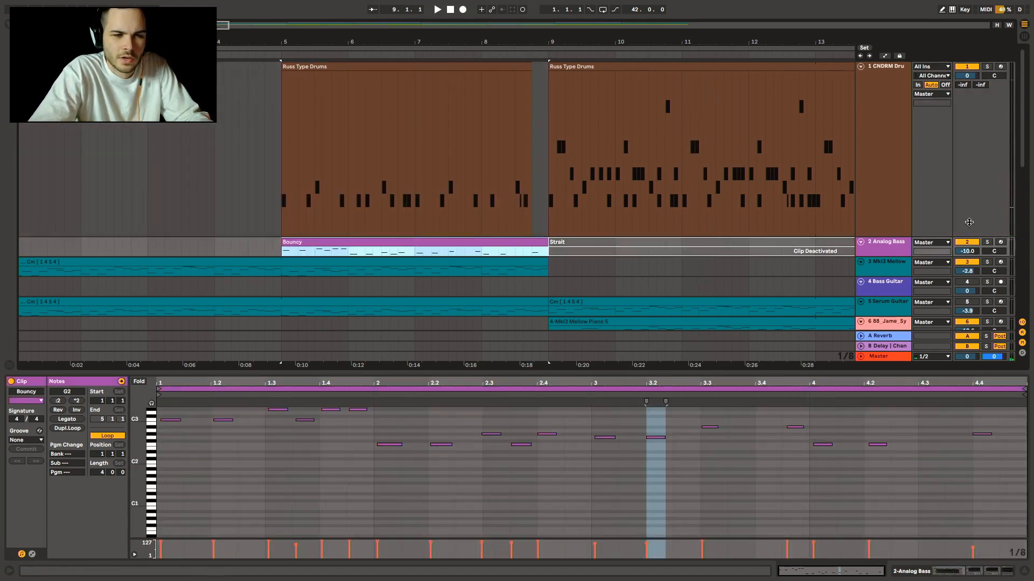
{"action": "left_click", "coordinate": [988, 242]}
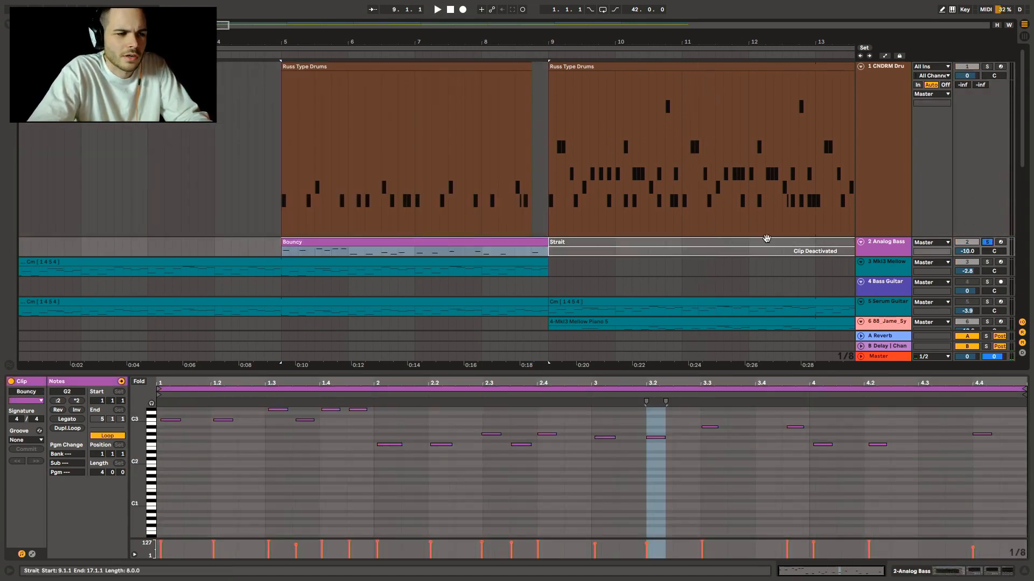
{"action": "key", "text": "space"}
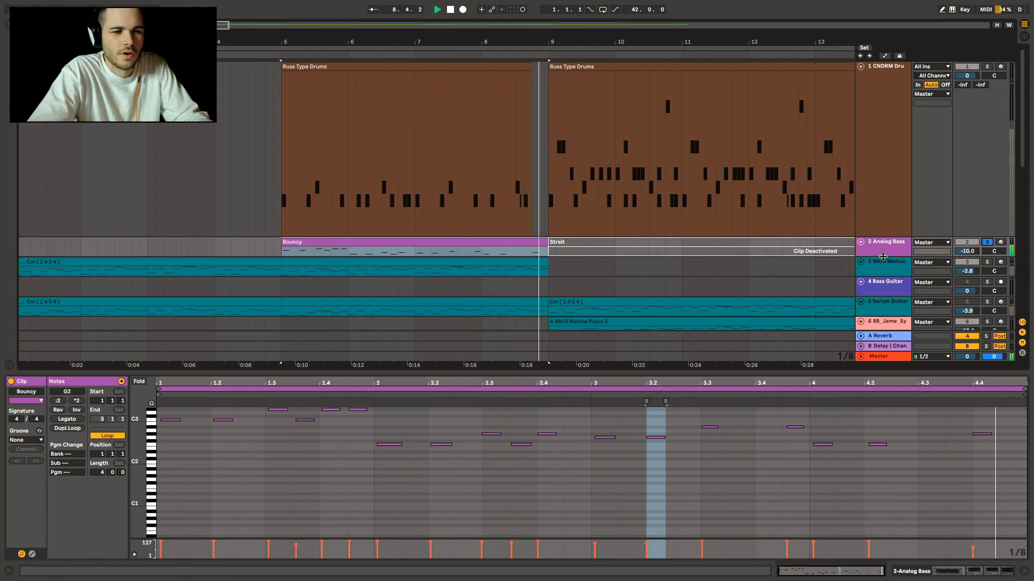
{"action": "key", "text": "space"}
Make the Analog Bass track's lane taller and the CNDRM drum track's lane shorter.
{"action": "left_click_drag", "start_coordinate": [881, 255], "coordinate": [877, 326]}
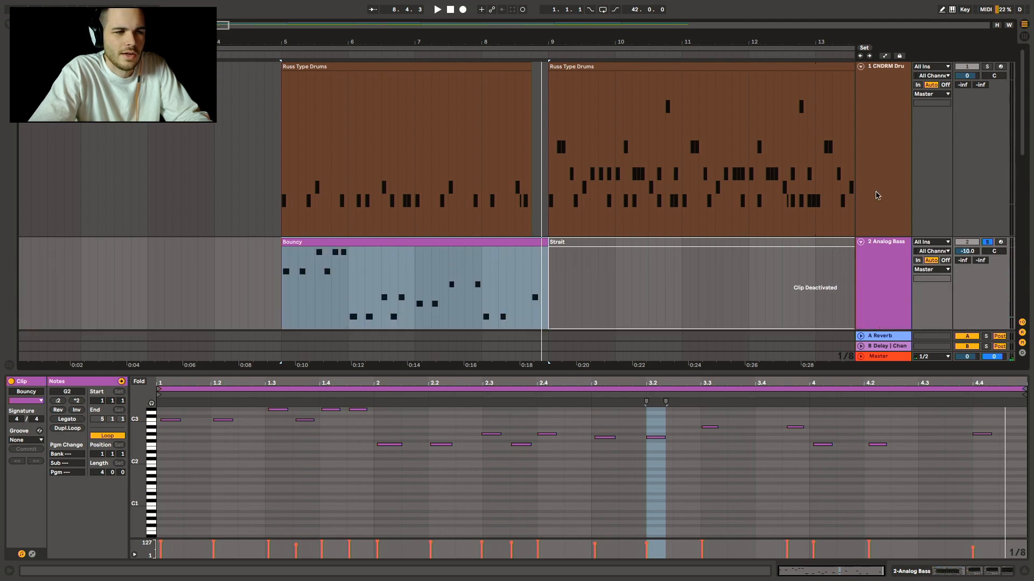
{"action": "left_click", "coordinate": [894, 241]}
{"action": "left_click_drag", "start_coordinate": [892, 235], "coordinate": [892, 117]}
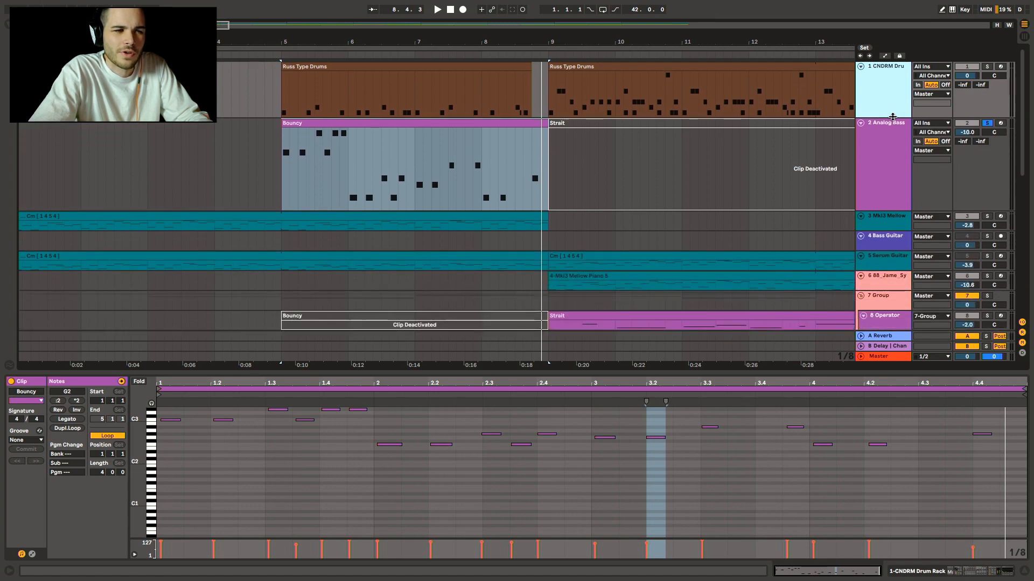
Select the Bouncy clip, show the Analog Bass track's device chain and play the soloed bass line from bar 5.
{"action": "left_click", "coordinate": [528, 123]}
{"action": "double_click", "coordinate": [893, 166]}
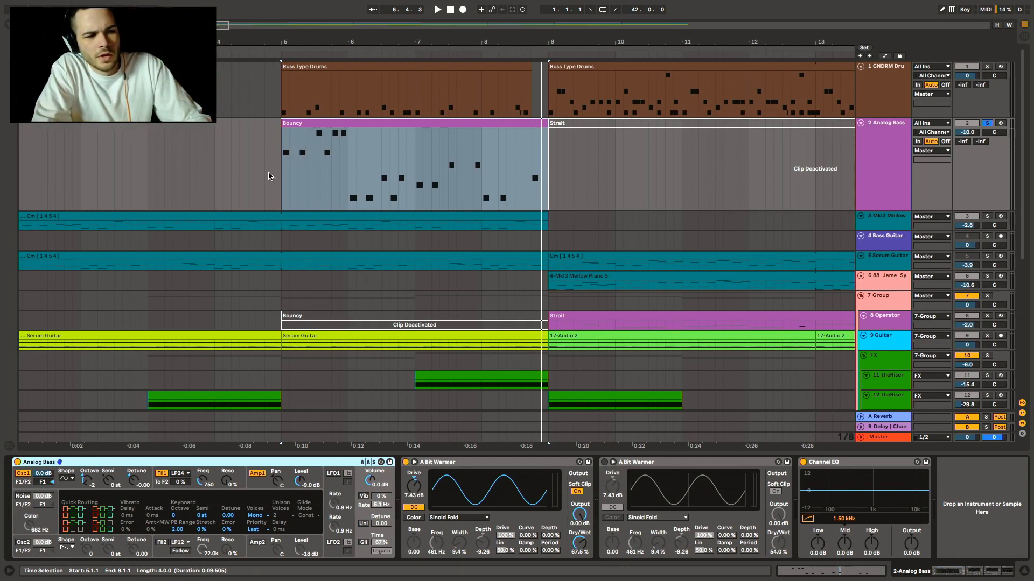
{"action": "key", "text": "space"}
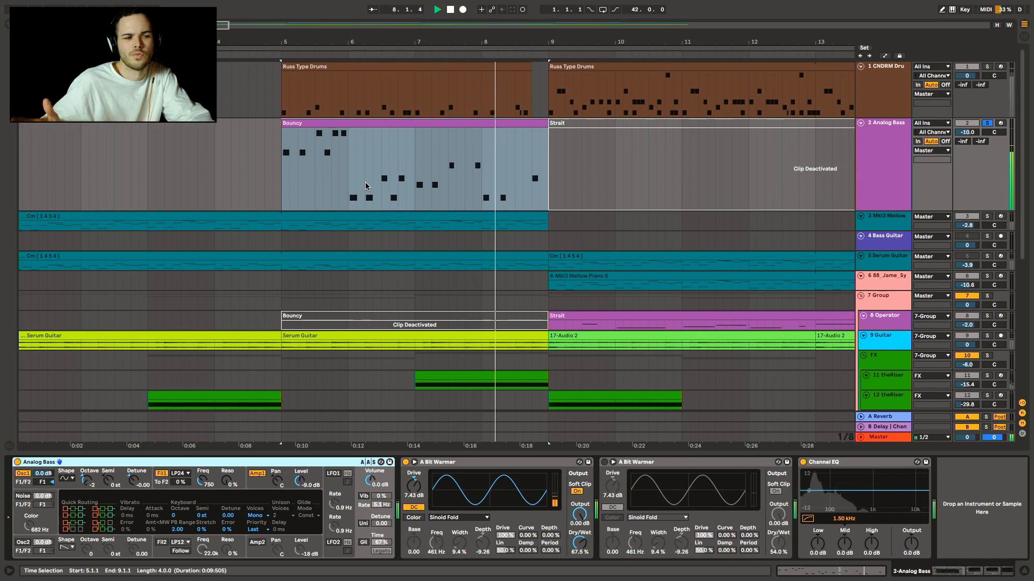
{"action": "key", "text": "space"}
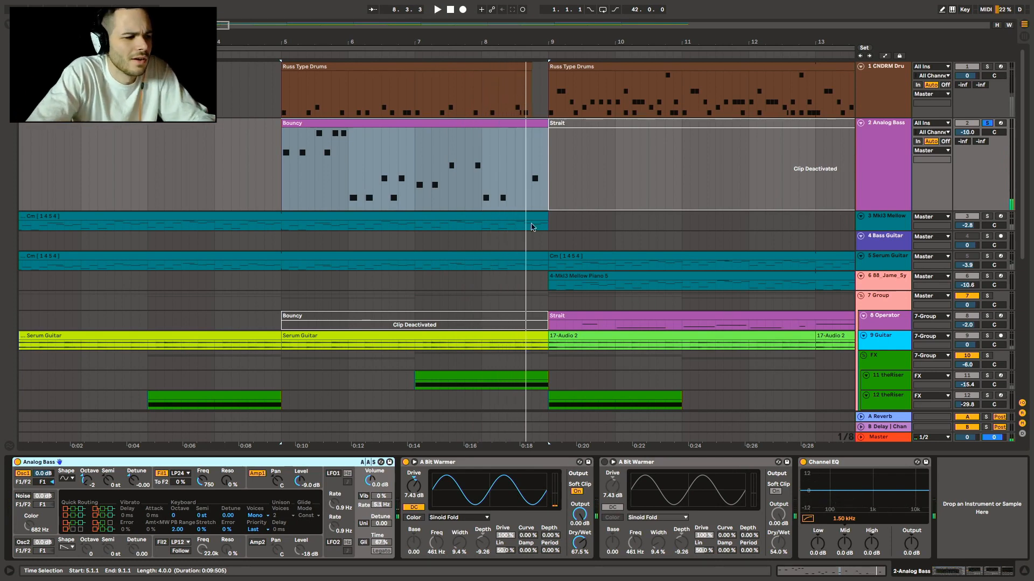
Switch the solo from Analog Bass to the Mellow piano on track 3 and play it from bar 5.
{"action": "left_click", "coordinate": [987, 216]}
{"action": "key", "text": "space"}
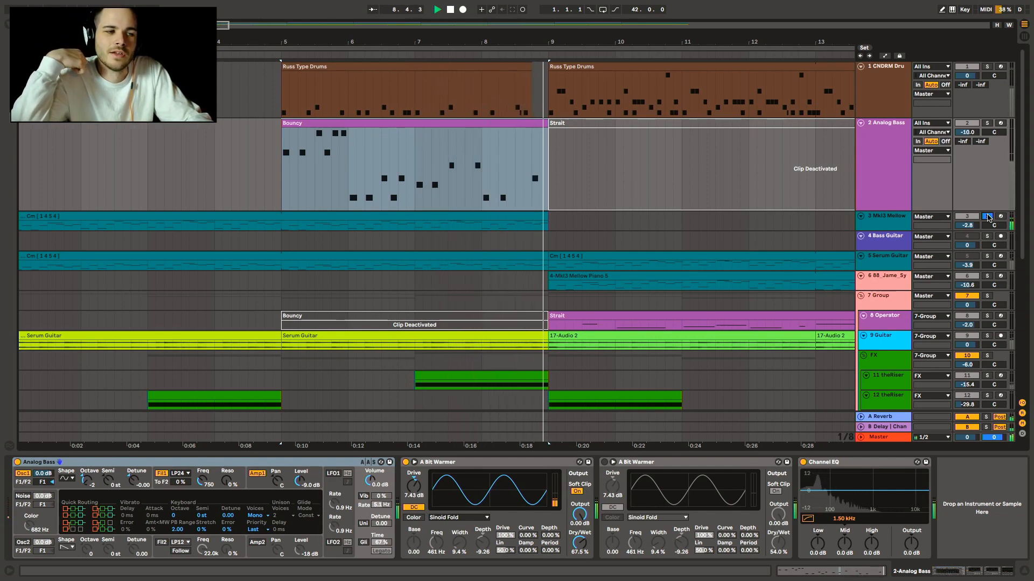
Set the loop to bars 5 to 9 of the Mellow piano clip on track 3 and play the soloed part.
{"action": "key", "text": "space"}
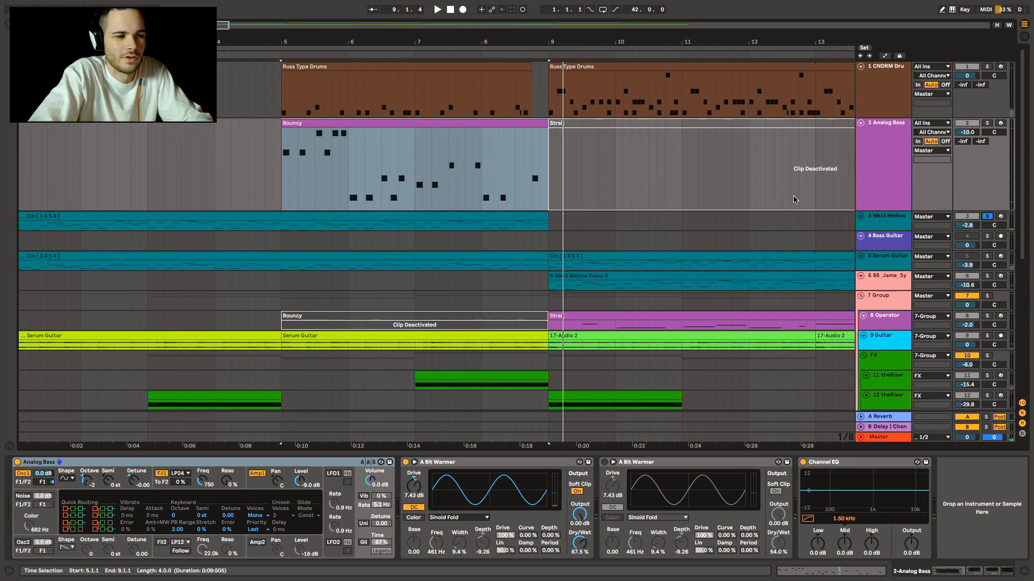
{"action": "left_click", "coordinate": [383, 223]}
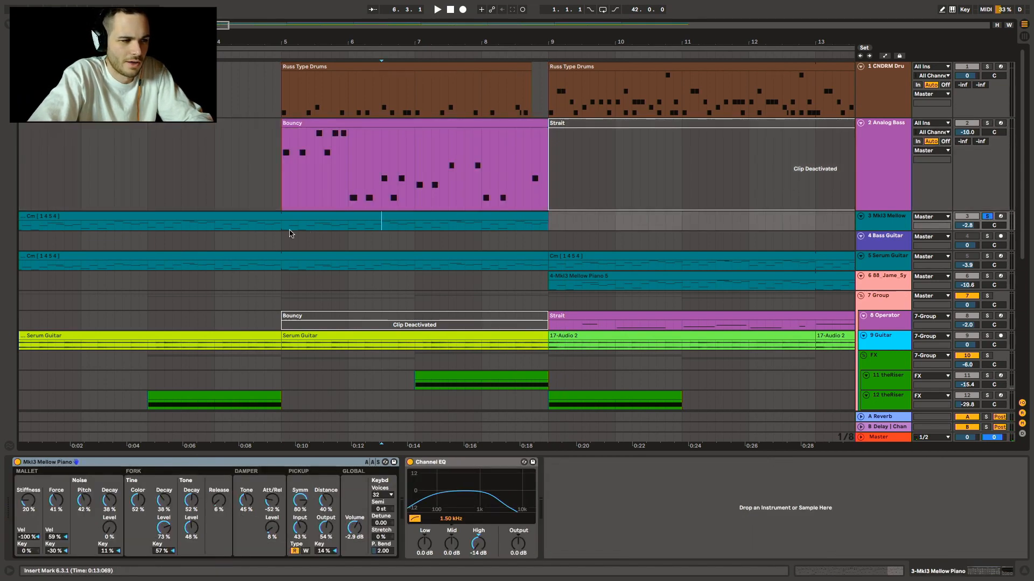
{"action": "left_click_drag", "start_coordinate": [280, 228], "coordinate": [535, 222]}
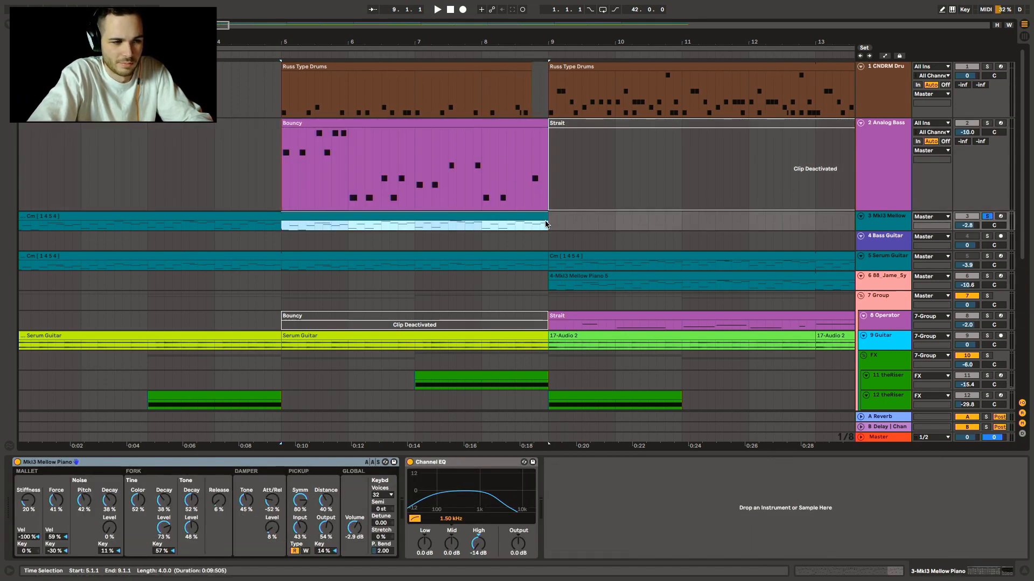
{"action": "key", "text": "ctrl+l"}
{"action": "key", "text": "space"}
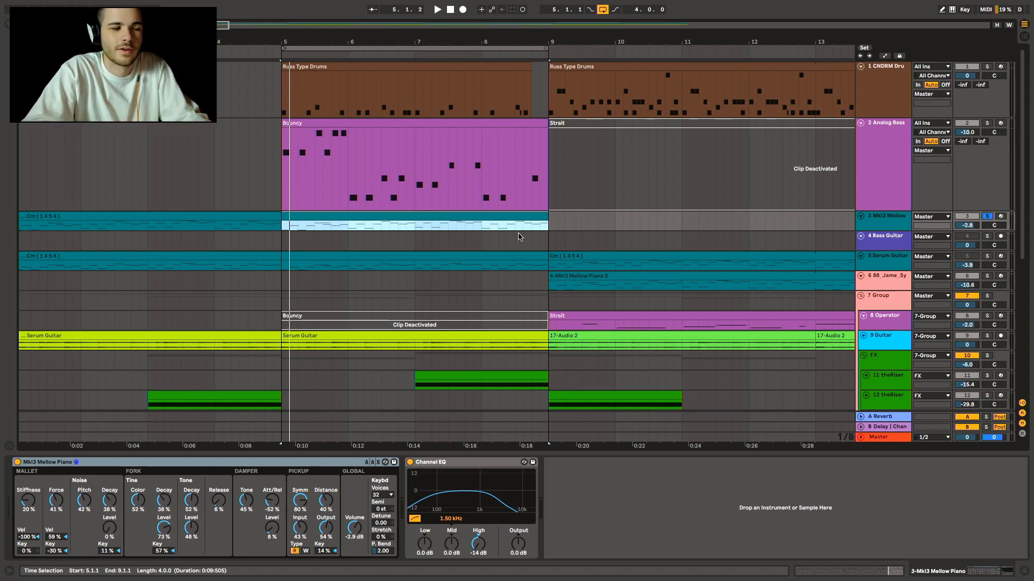
{"action": "key", "text": "space"}
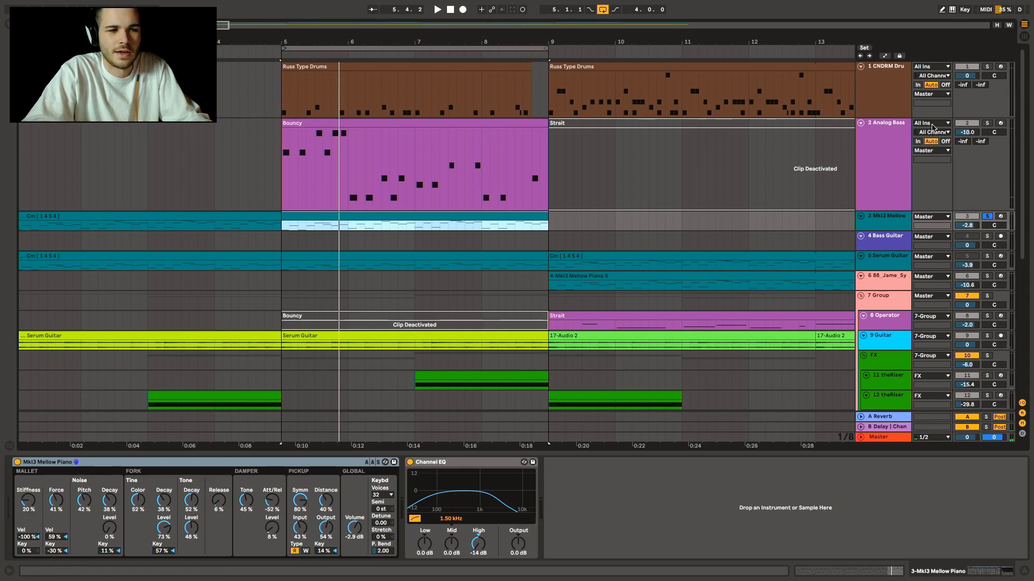
Solo the Analog Bass together with the Mellow piano, play the looped section, and clear the solos.
{"action": "left_click", "coordinate": [986, 123]}
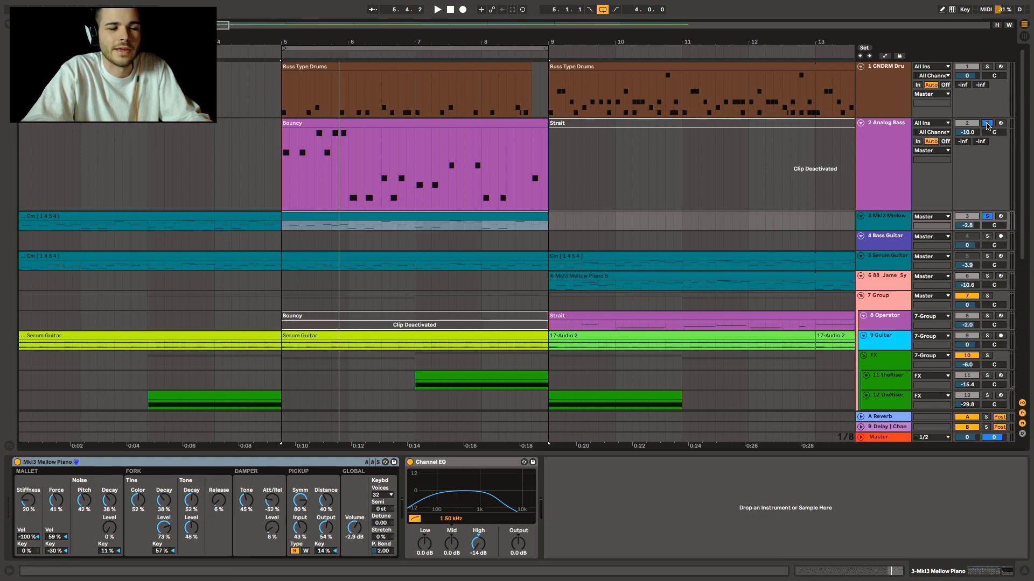
{"action": "key", "text": "space"}
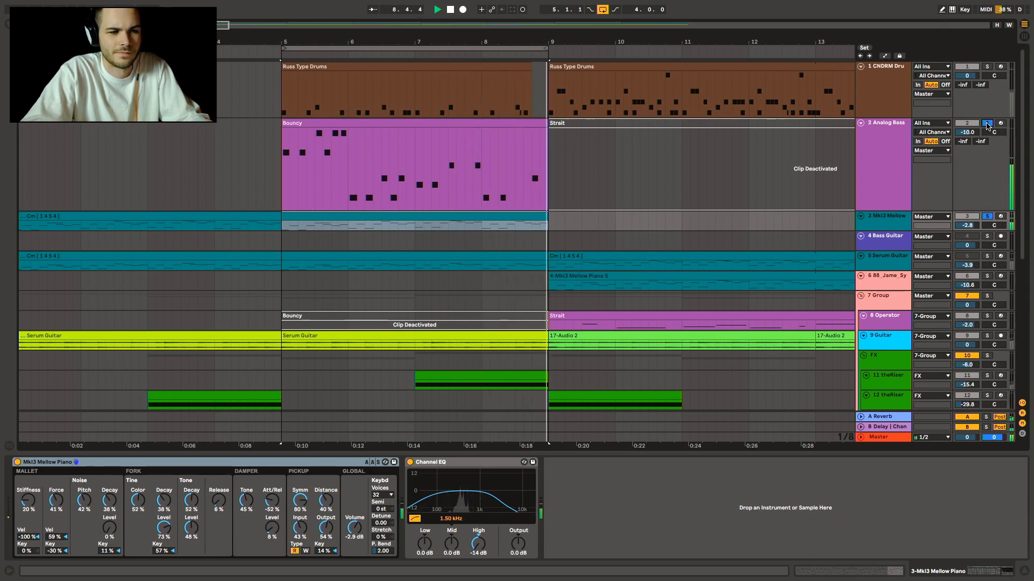
{"action": "left_click", "coordinate": [986, 124]}
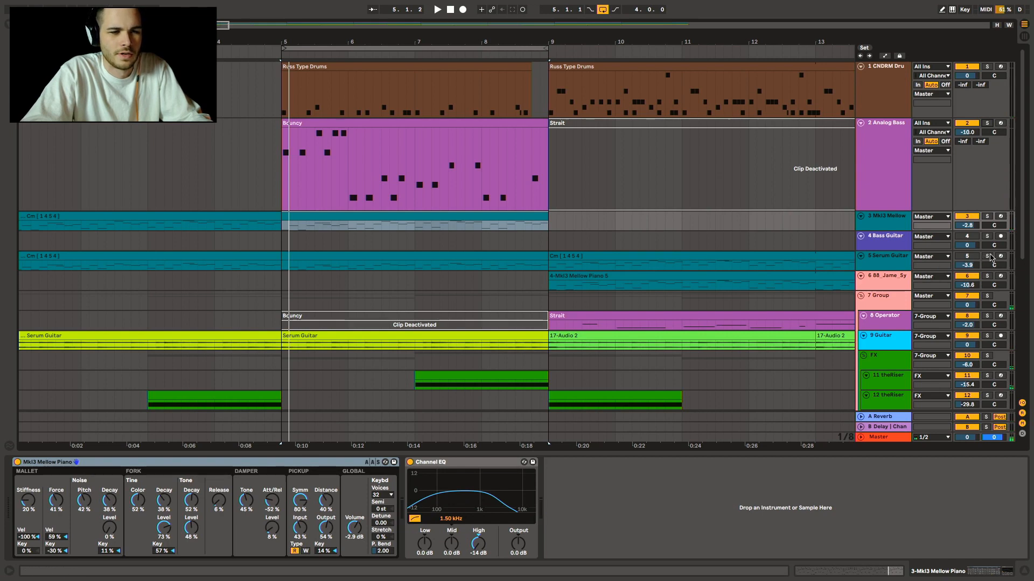
Show the device chain of the 7 Group track.
{"action": "scroll", "coordinate": [837, 269], "scroll_direction": "down", "scroll_amount": 5}
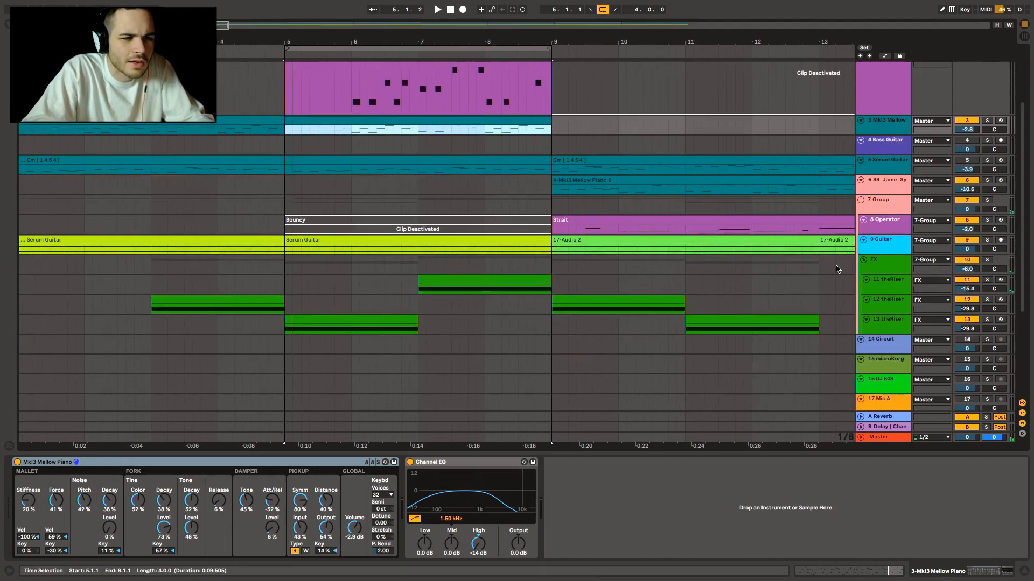
{"action": "scroll", "coordinate": [795, 224], "scroll_direction": "down", "scroll_amount": 6}
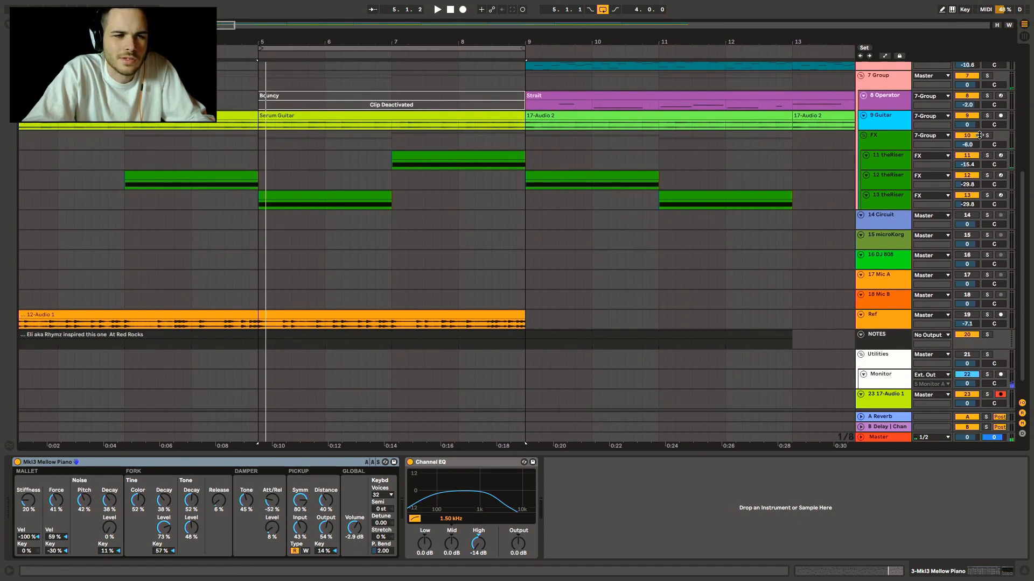
{"action": "scroll", "coordinate": [885, 137], "scroll_direction": "up", "scroll_amount": 4}
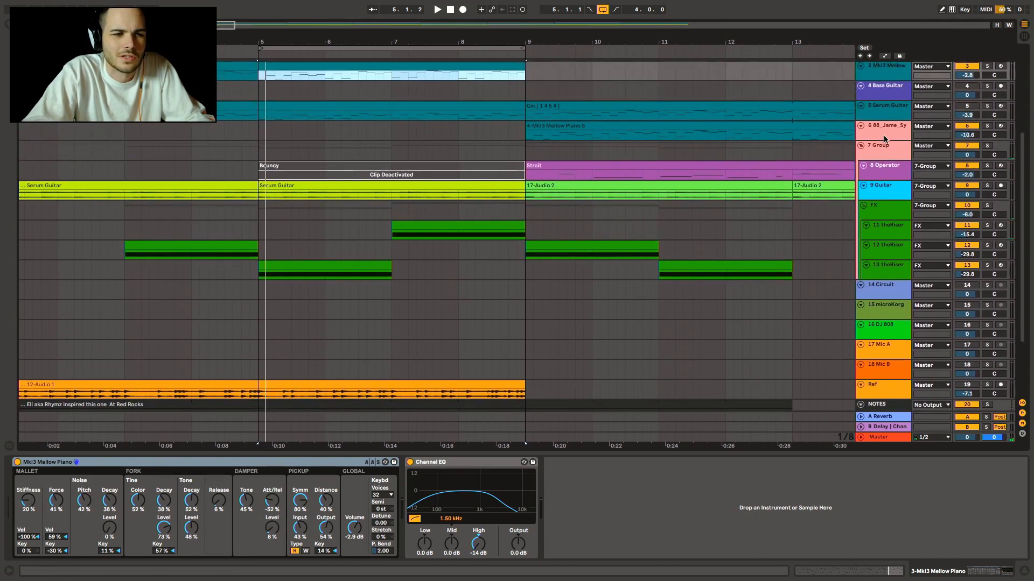
{"action": "left_click", "coordinate": [900, 148]}
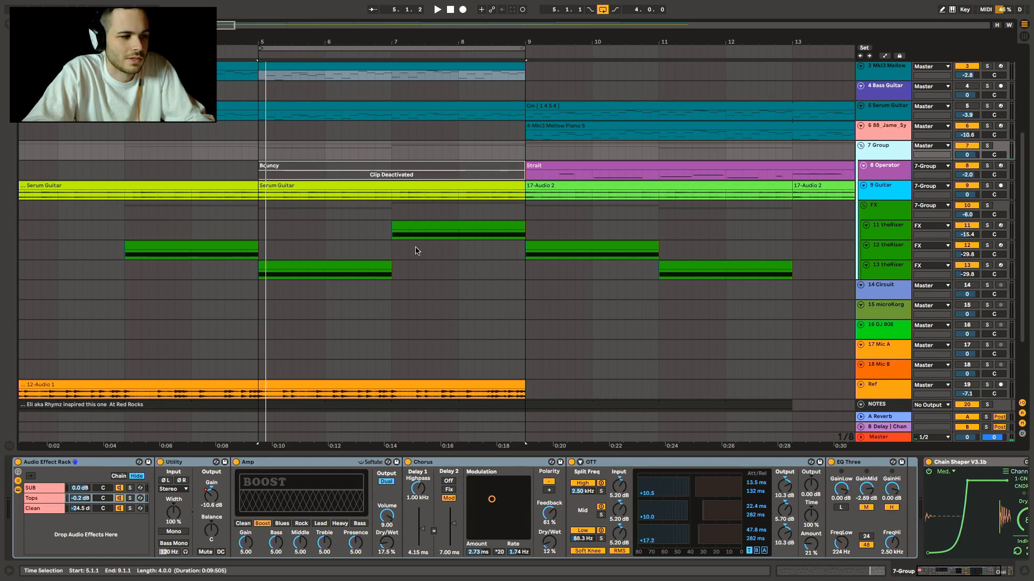
Play the mix from the theRiser clip at bar 3 on track 12, and compare it with the 7 Group soloed.
{"action": "left_click", "coordinate": [165, 246]}
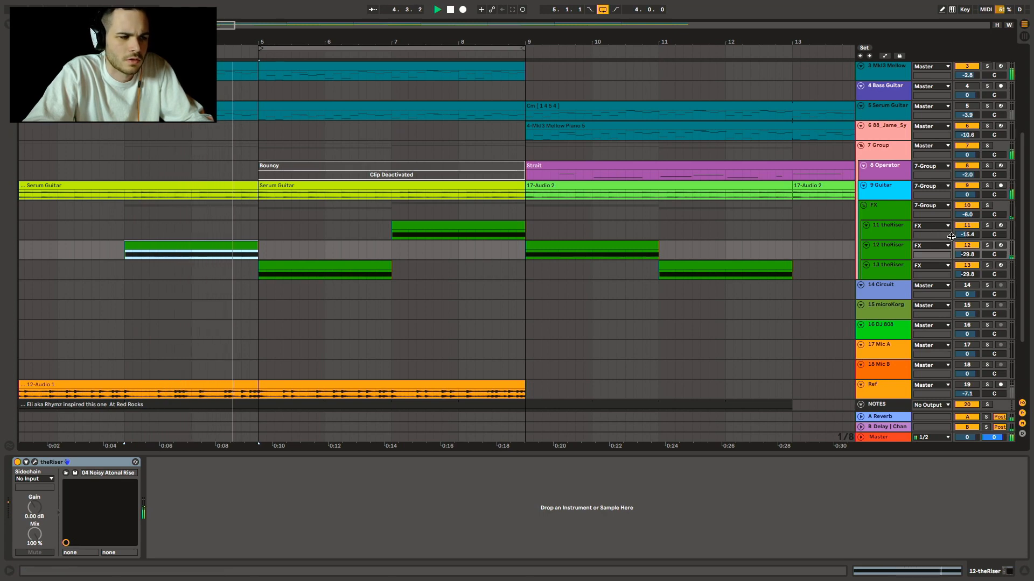
{"action": "left_click", "coordinate": [899, 172]}
{"action": "left_click", "coordinate": [892, 147]}
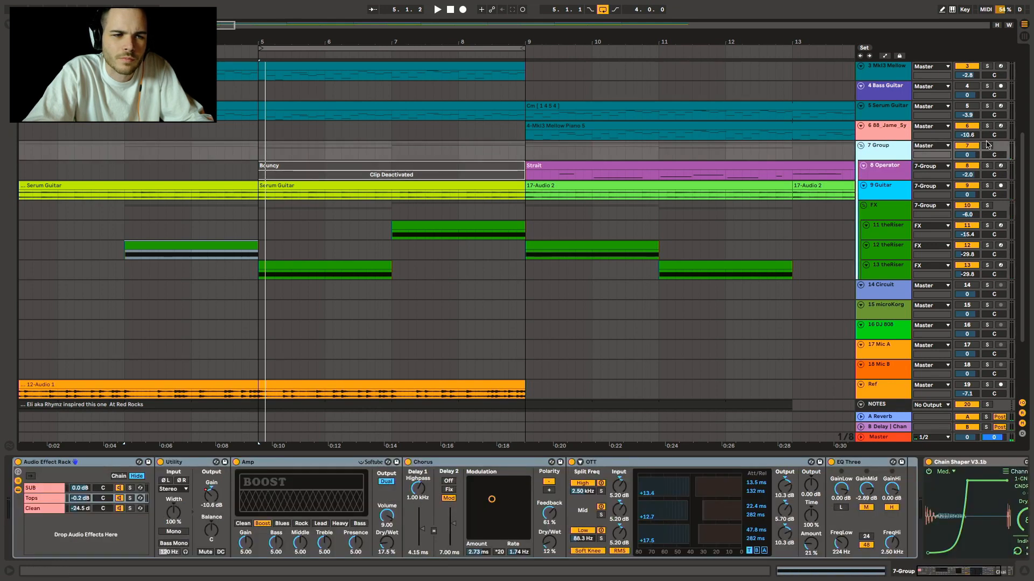
{"action": "left_click", "coordinate": [987, 146]}
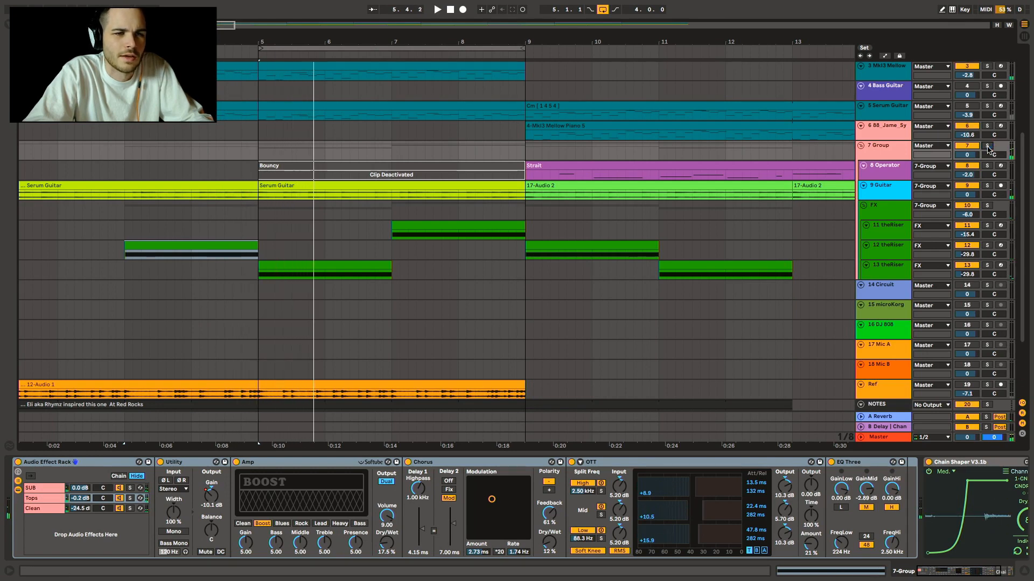
Play the Serum Guitar track soloed, inspect its GUITAR - 9PM preset in the Serum window, and clear the solo.
{"action": "key", "text": "space"}
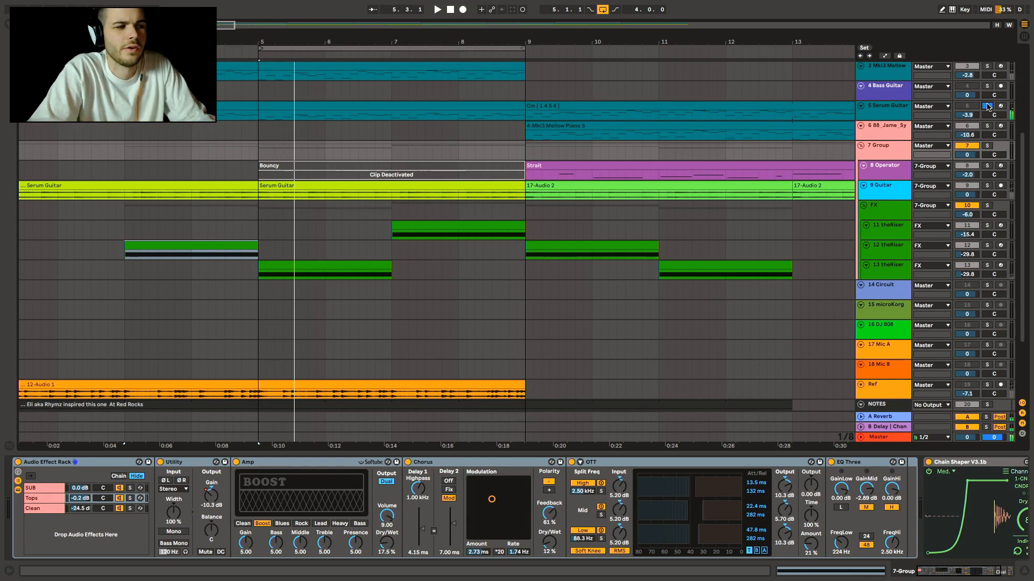
{"action": "key", "text": "space"}
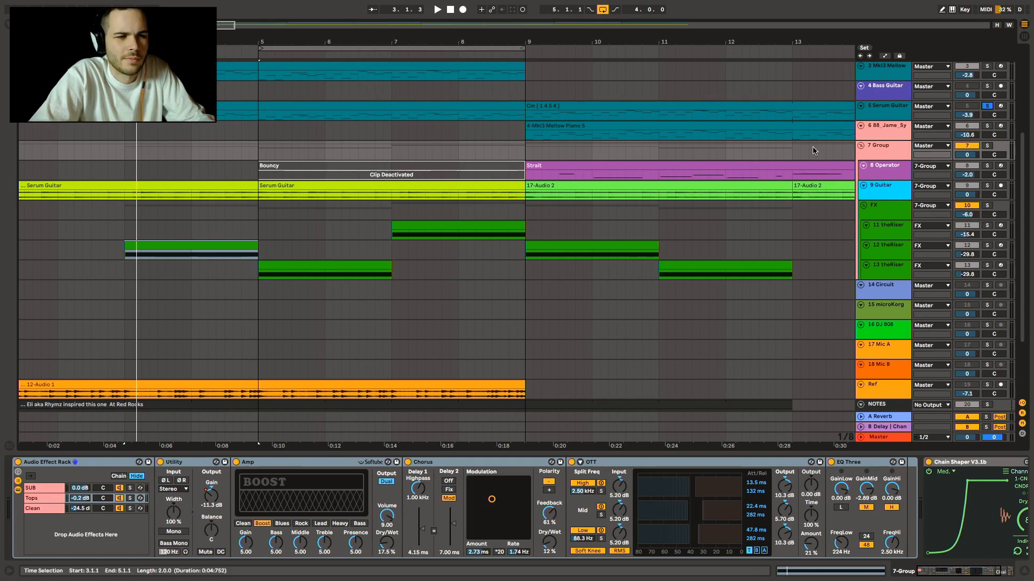
{"action": "left_click", "coordinate": [900, 107]}
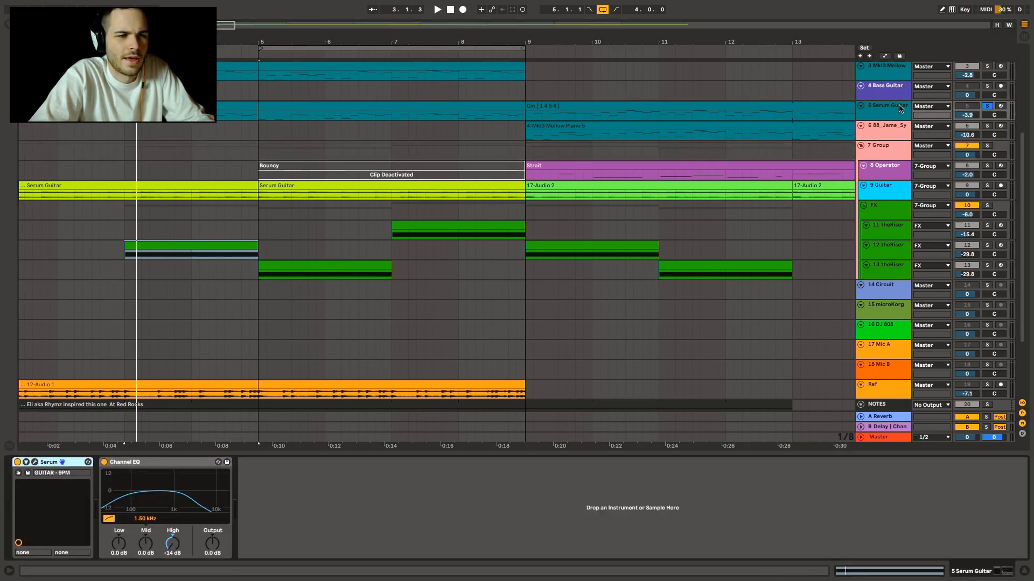
{"action": "left_click", "coordinate": [35, 463]}
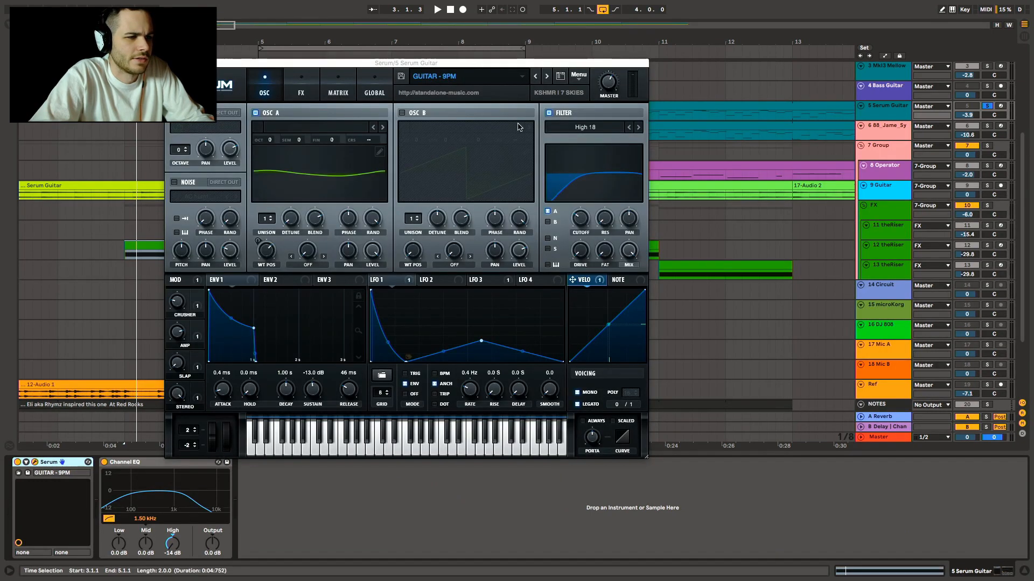
{"action": "left_click", "coordinate": [987, 107]}
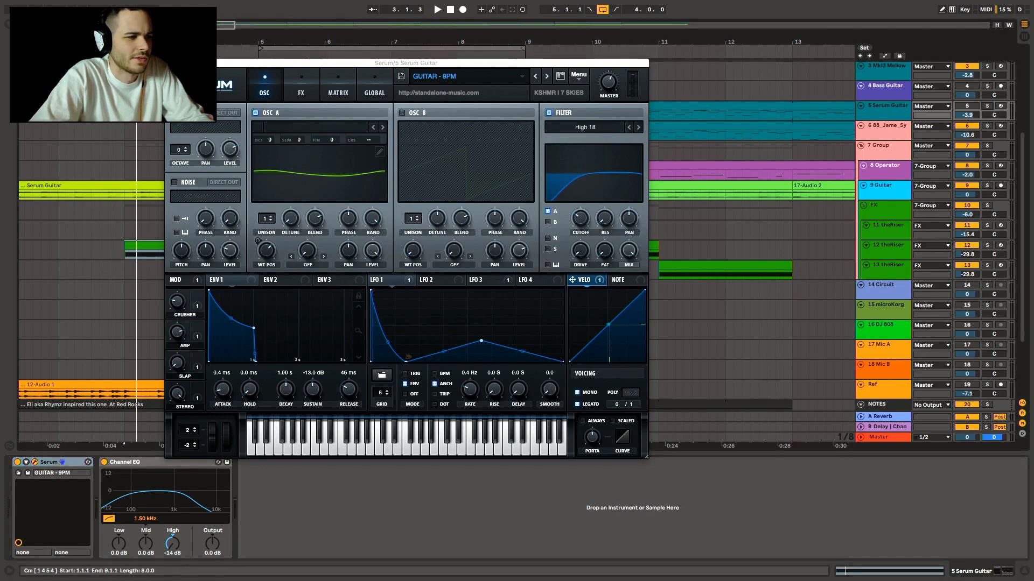
{"action": "left_click", "coordinate": [171, 63]}
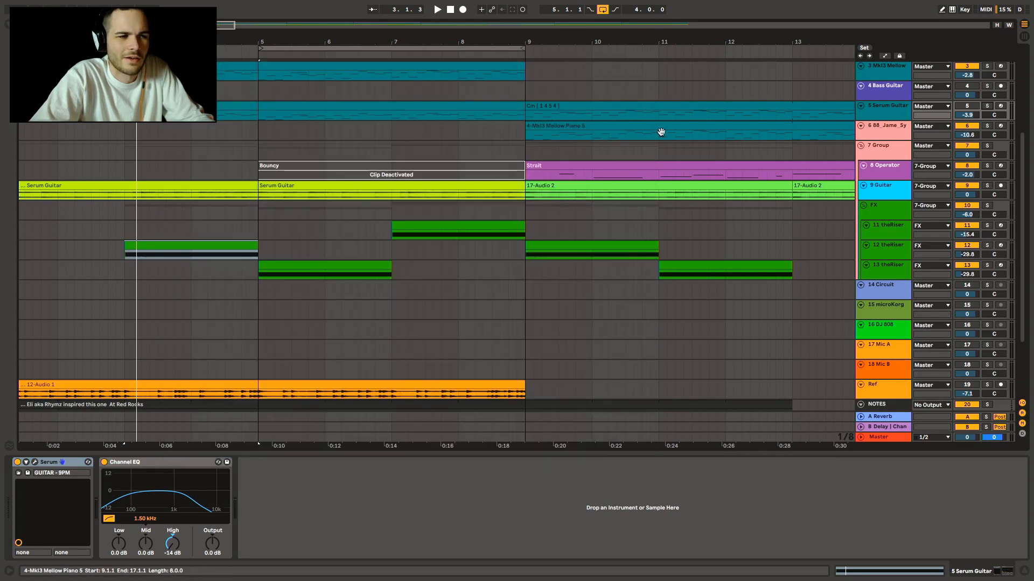
Play the full mix from bar 3 and compare it with the Mellow piano on track 3 soloed.
{"action": "key", "text": "space"}
{"action": "scroll", "coordinate": [430, 162], "scroll_direction": "up", "scroll_amount": 5}
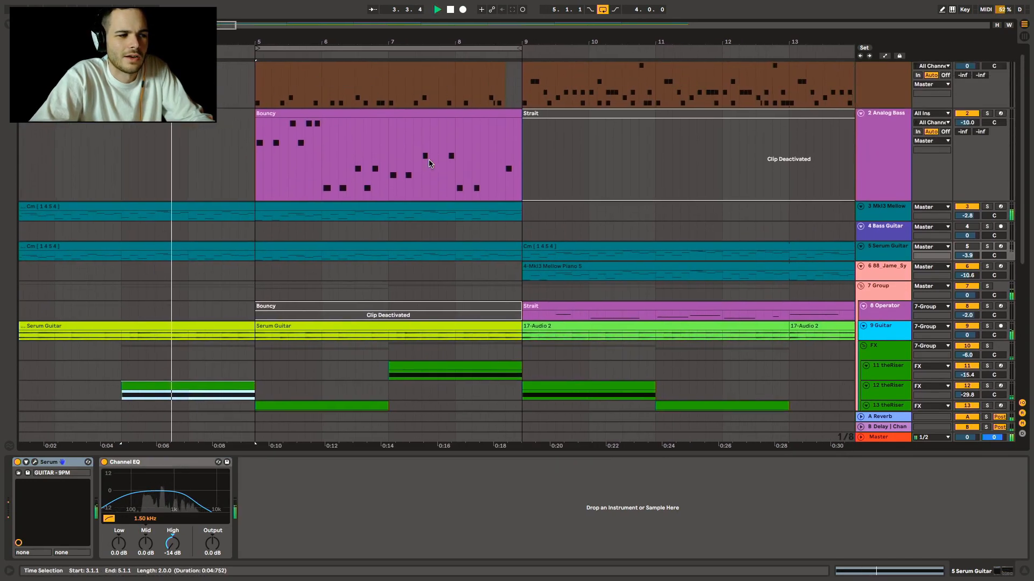
{"action": "scroll", "coordinate": [430, 163], "scroll_direction": "up", "scroll_amount": 1}
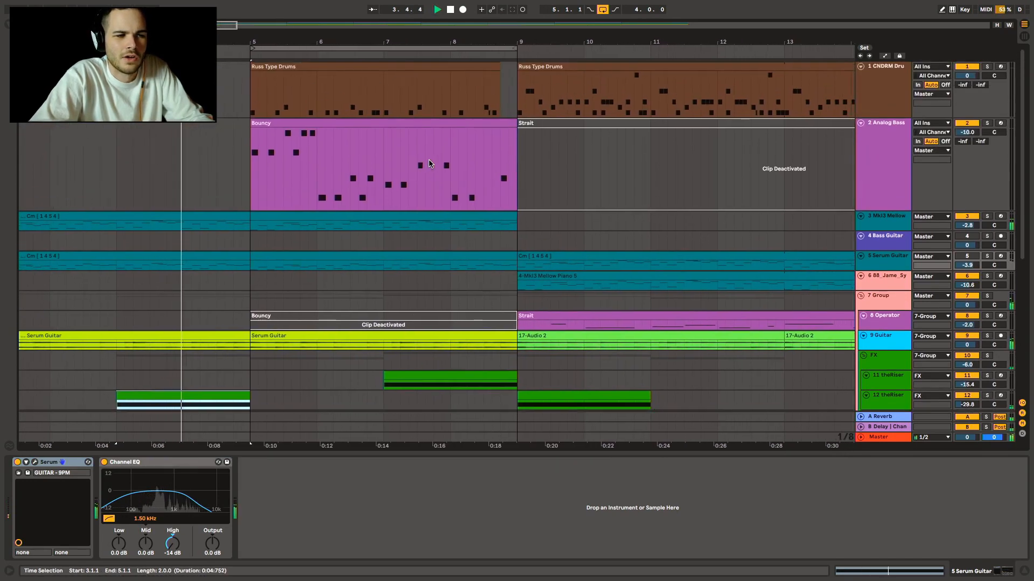
{"action": "left_click", "coordinate": [987, 216]}
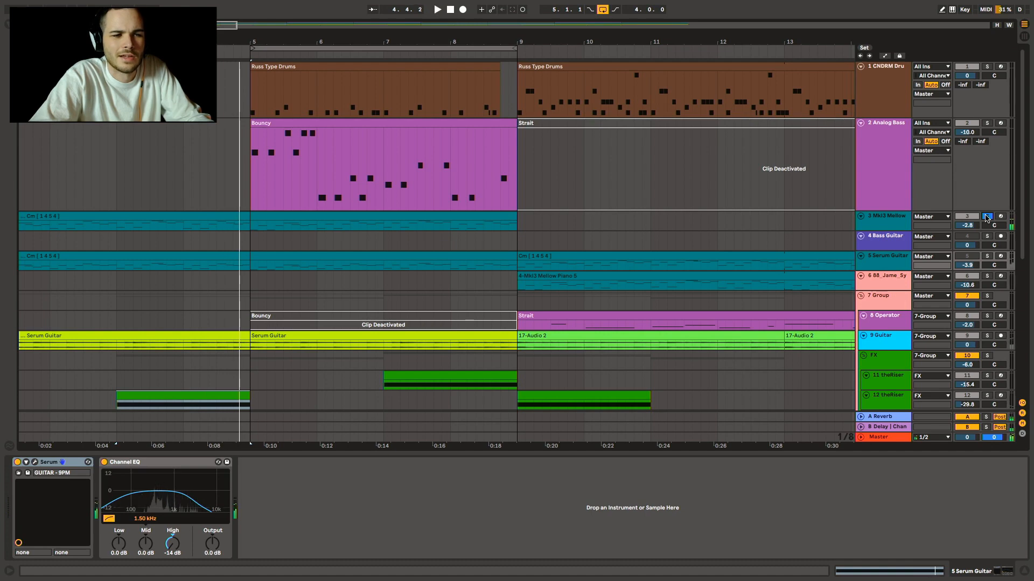
{"action": "left_click", "coordinate": [987, 217]}
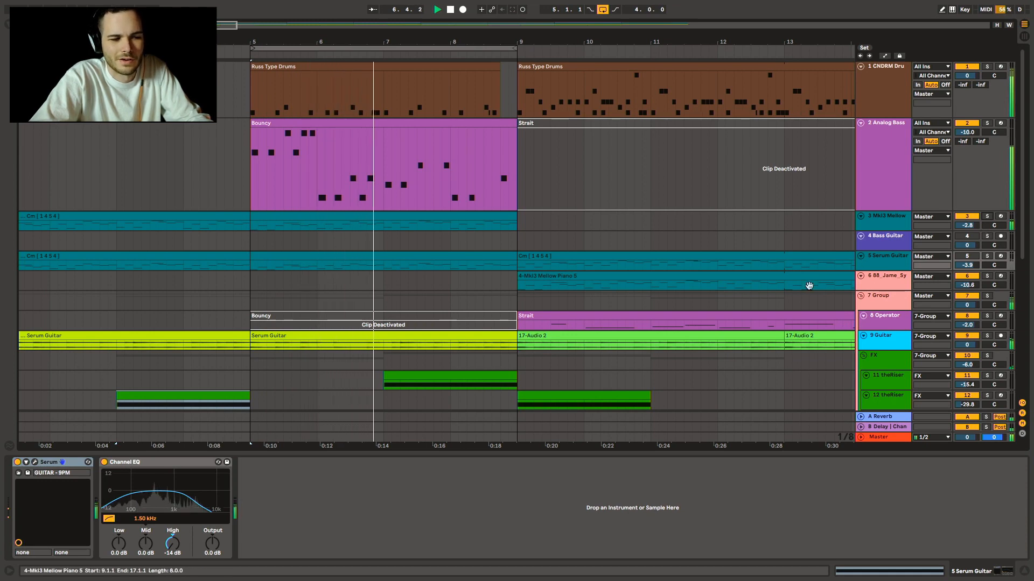
Set the loop to the Strait clip on the Operator track, bars 9 to 17, and play it with Operator soloed.
{"action": "scroll", "coordinate": [801, 293], "scroll_direction": "down", "scroll_amount": 3}
{"action": "scroll", "coordinate": [802, 294], "scroll_direction": "right", "scroll_amount": 6}
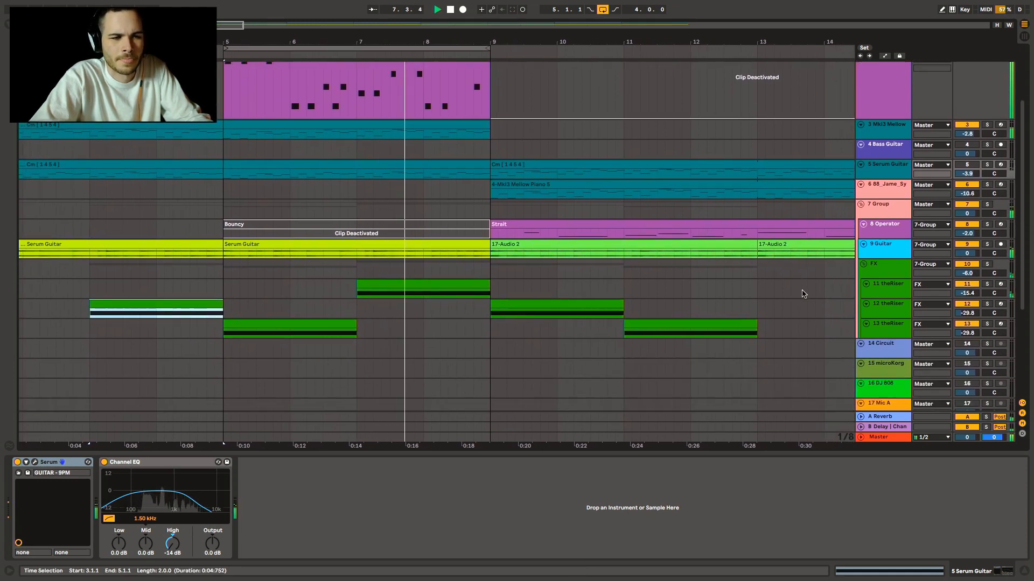
{"action": "scroll", "coordinate": [802, 291], "scroll_direction": "right", "scroll_amount": 1}
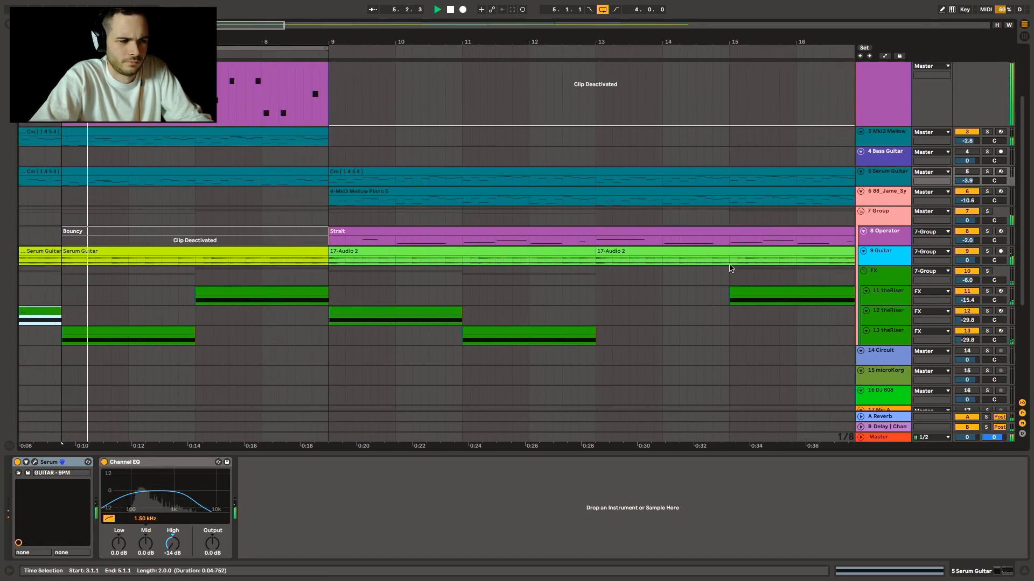
{"action": "left_click", "coordinate": [381, 231]}
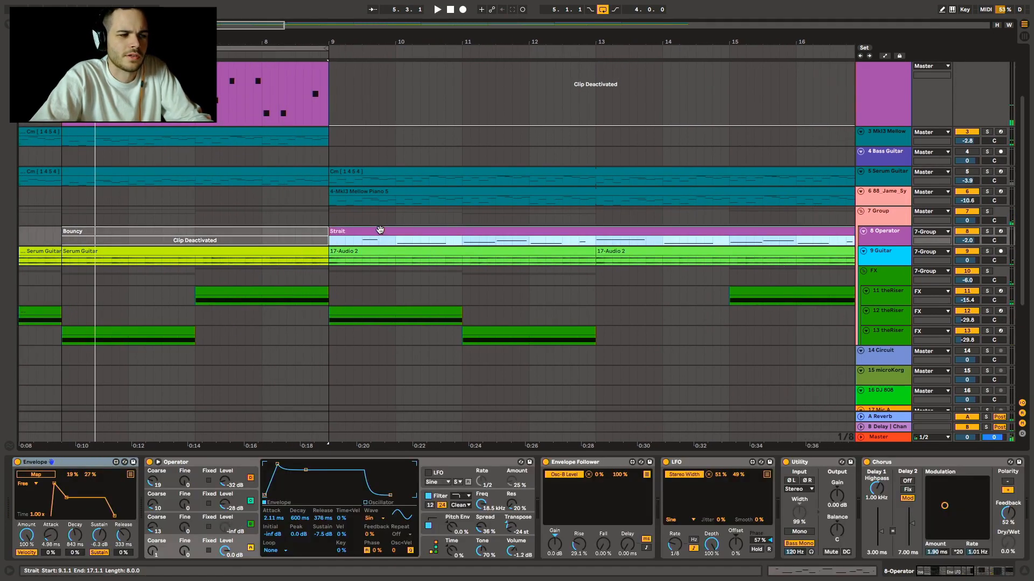
{"action": "key", "text": "ctrl+l"}
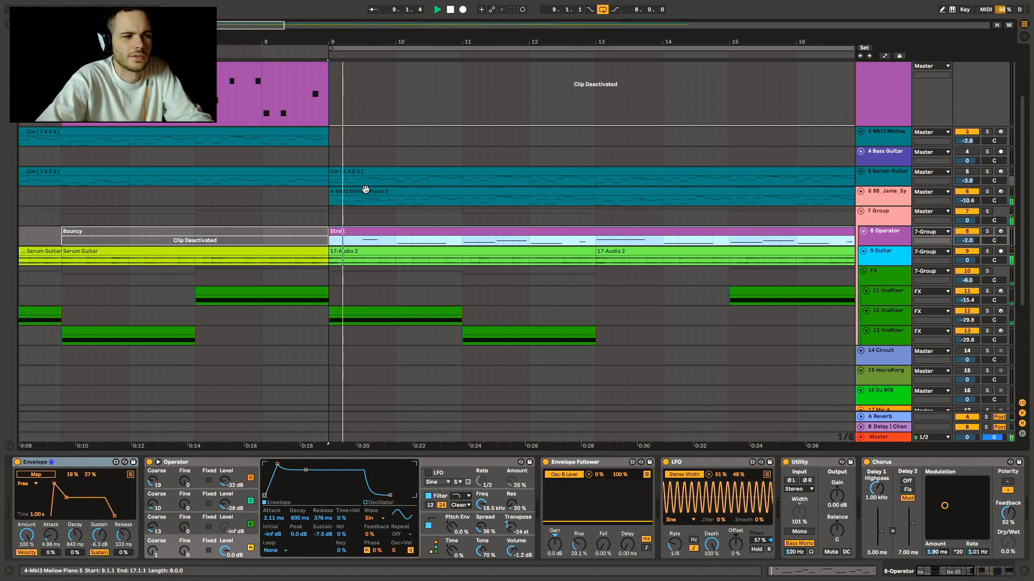
{"action": "left_click", "coordinate": [888, 239]}
{"action": "left_click", "coordinate": [988, 231]}
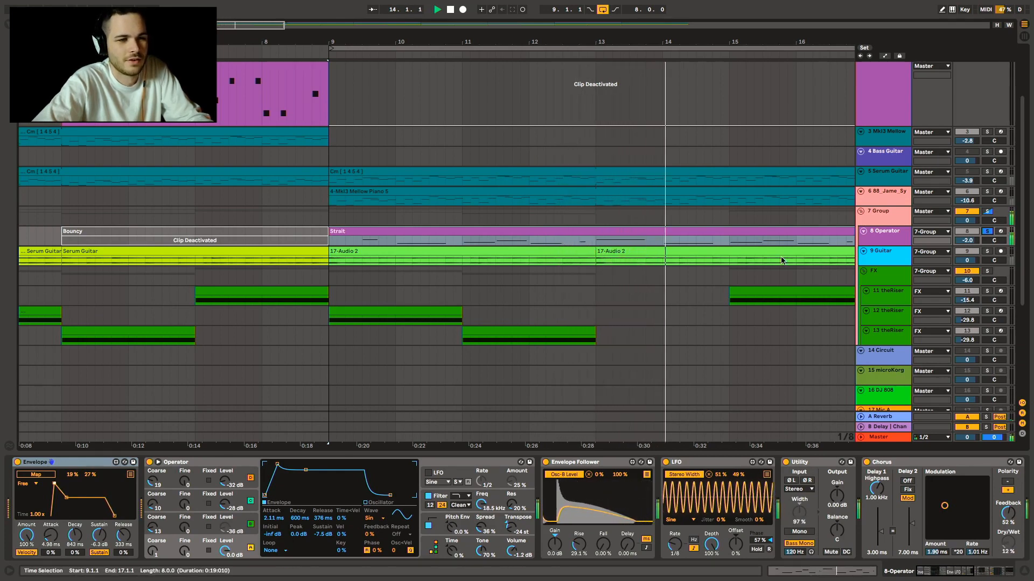
Arm the soloed Operator track for recording and play a few test notes on it with the computer MIDI keyboard.
{"action": "scroll", "coordinate": [781, 259], "scroll_direction": "right", "scroll_amount": 2}
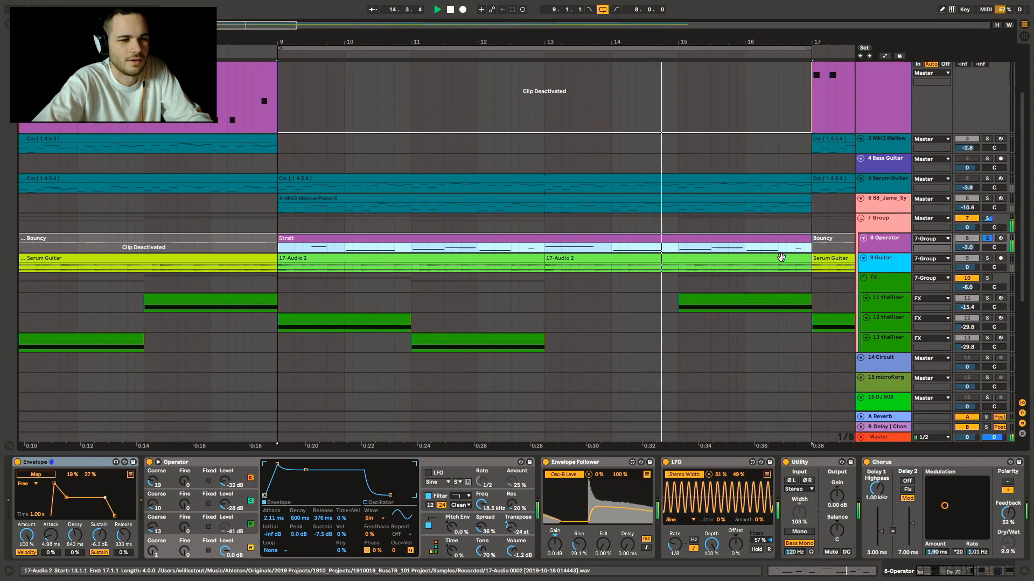
{"action": "left_click", "coordinate": [893, 240]}
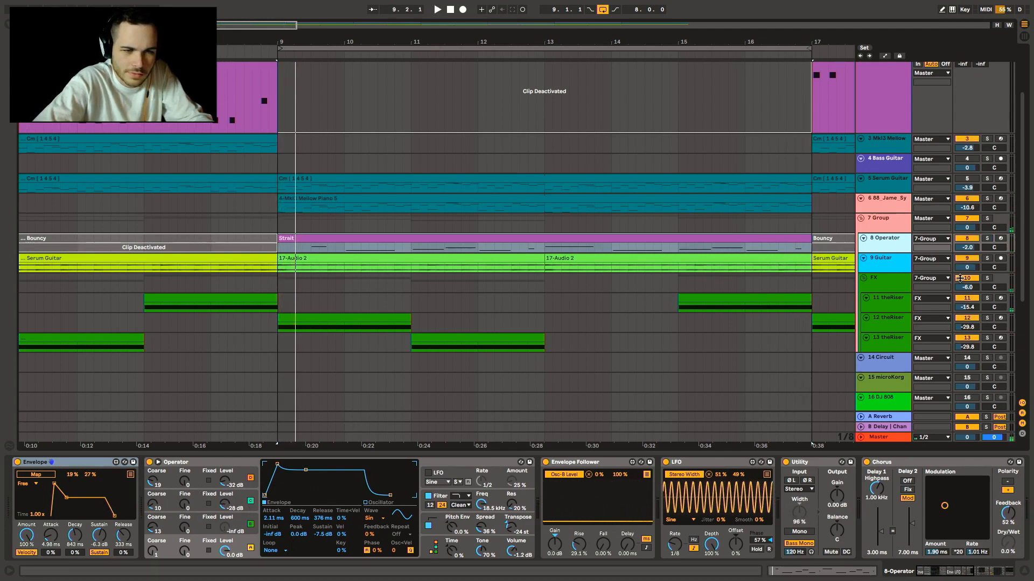
{"action": "left_click", "coordinate": [999, 239]}
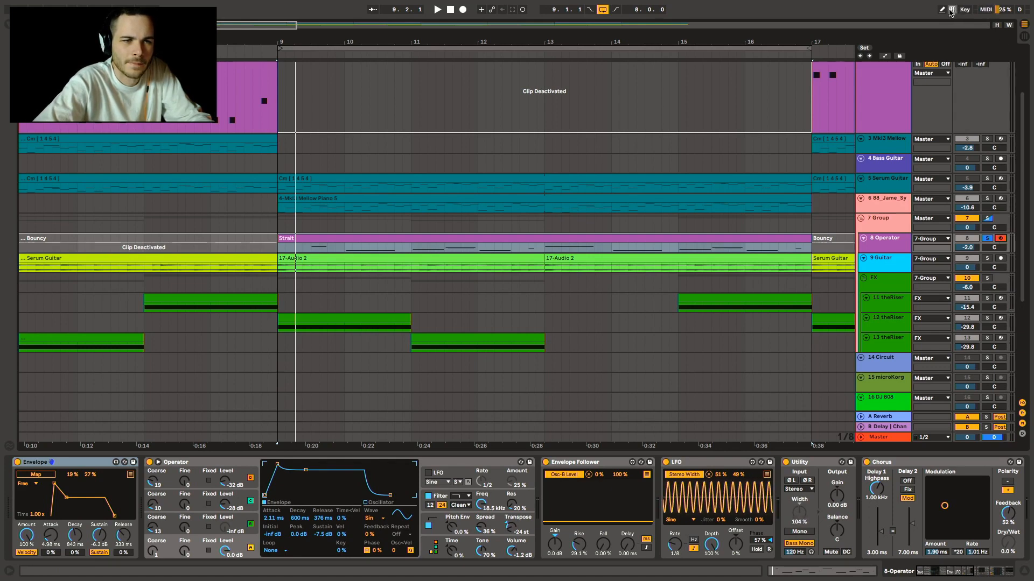
{"action": "key", "text": "a"}
{"action": "key", "text": "a"}
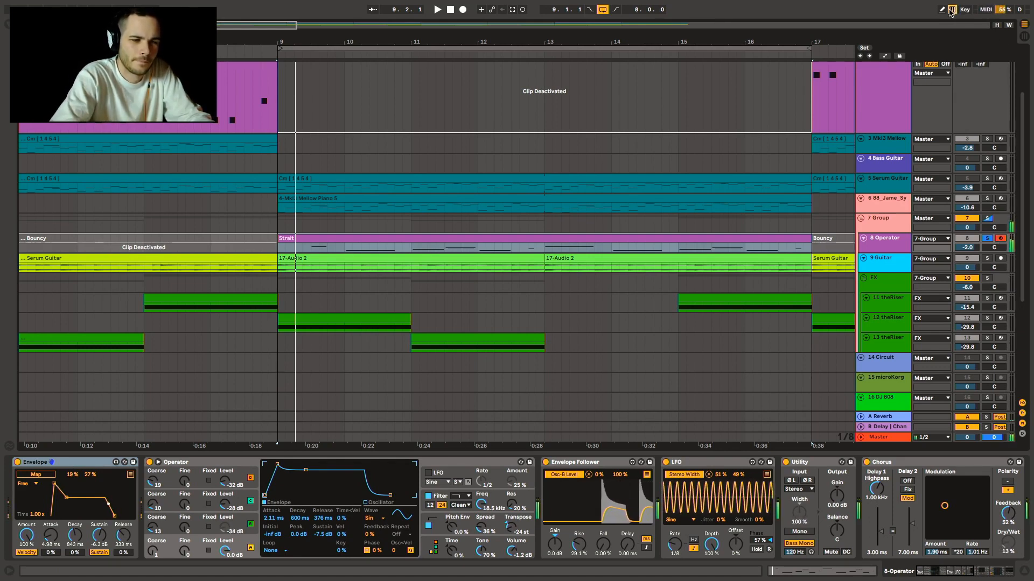
{"action": "key", "text": "a"}
{"action": "key", "text": "a"}
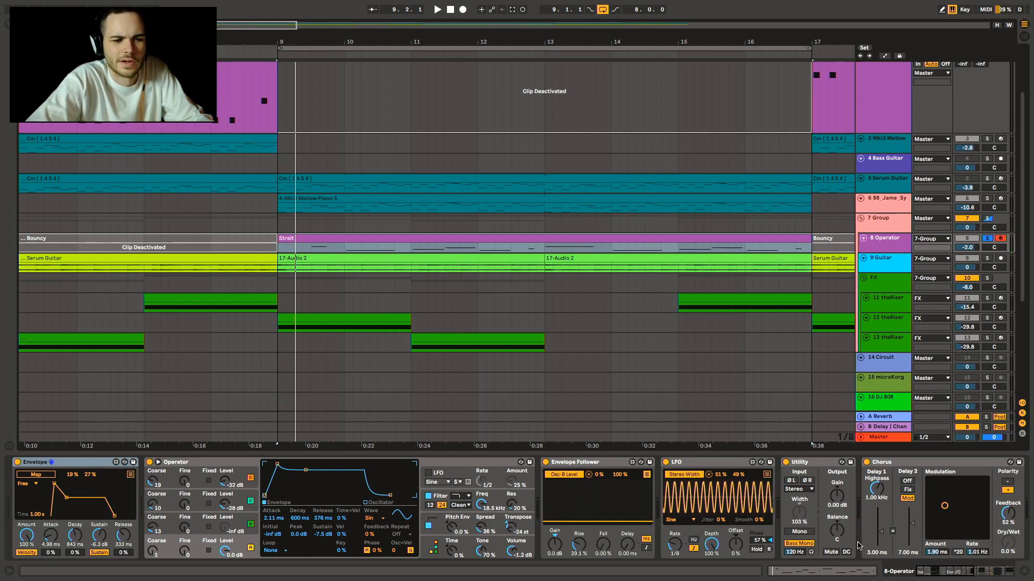
Inspect the rest of the Operator track's device chain, from the LFO through Chorus, Auto Filter and OTT to Channel EQ.
{"action": "scroll", "coordinate": [857, 545], "scroll_direction": "right", "scroll_amount": 15}
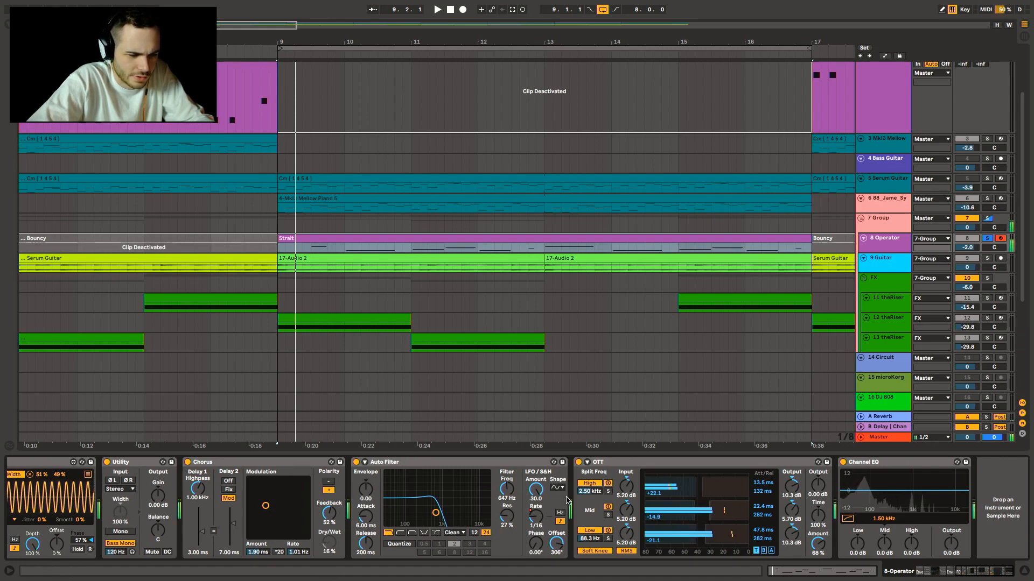
{"action": "scroll", "coordinate": [723, 477], "scroll_direction": "left", "scroll_amount": 1}
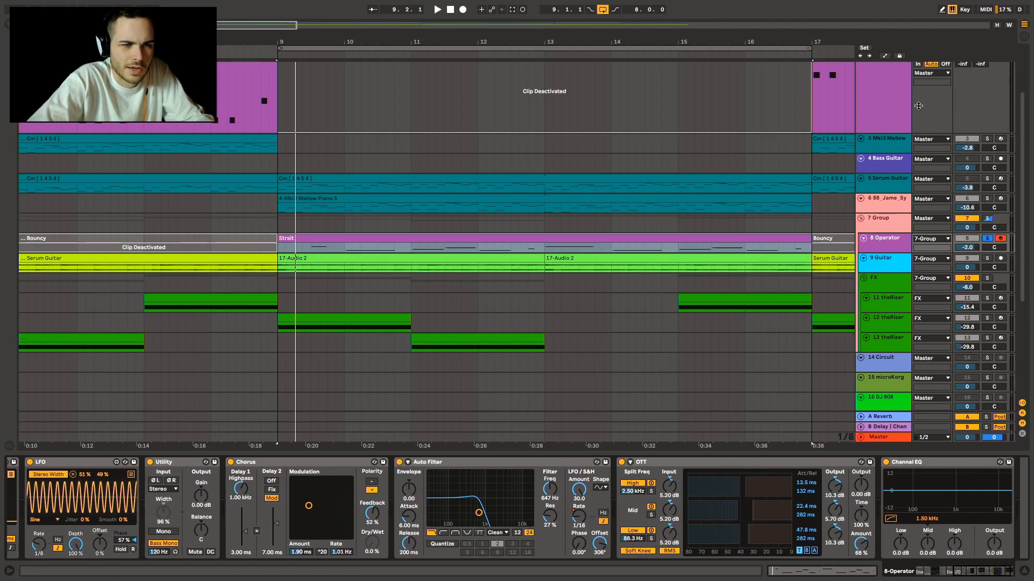
Show the automation lanes, enlarge the 7 Group track's Utility Gain lane, and play the group soloed.
{"action": "key", "text": "a"}
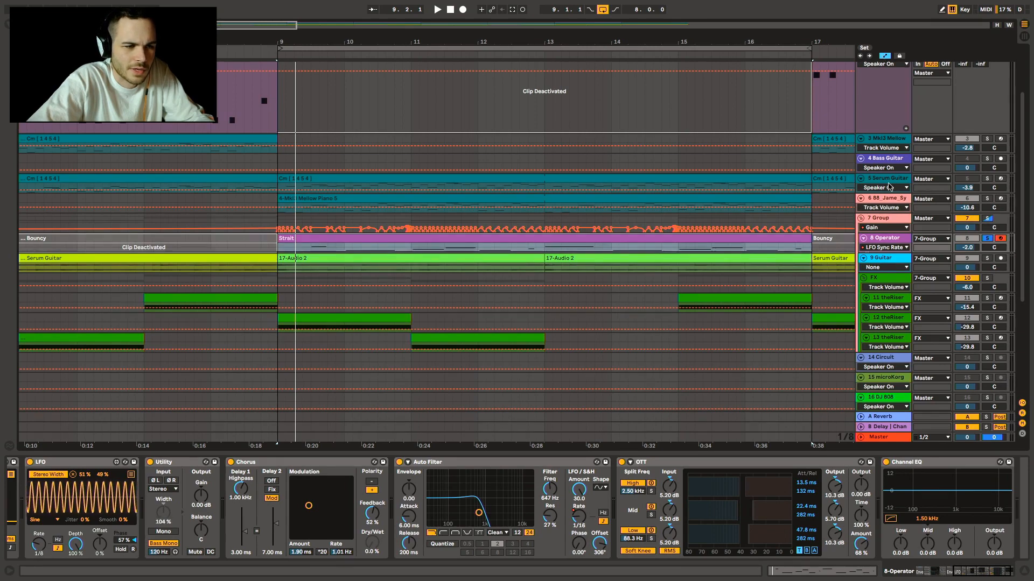
{"action": "left_click", "coordinate": [893, 218]}
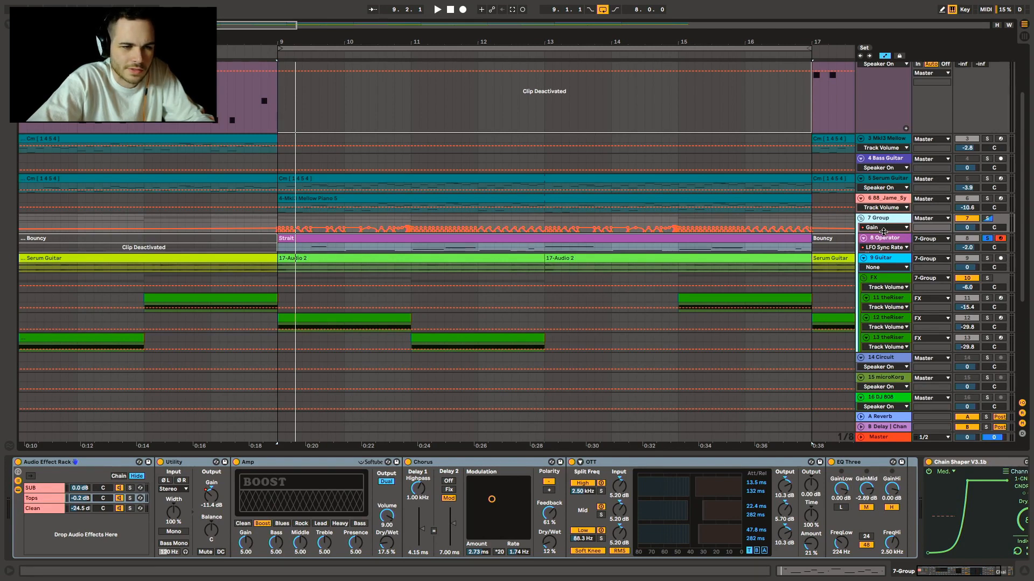
{"action": "left_click_drag", "start_coordinate": [883, 230], "coordinate": [877, 284]}
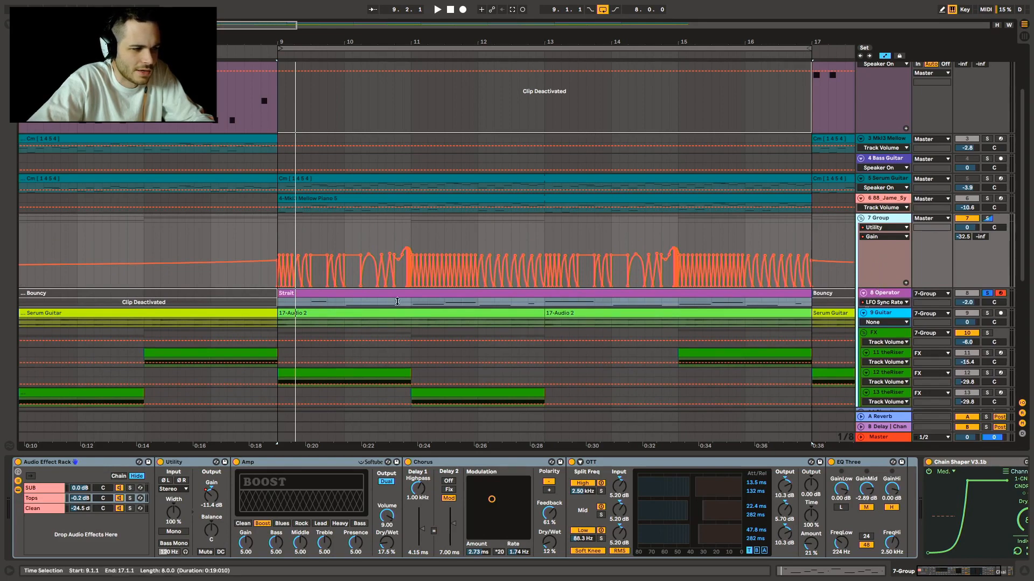
{"action": "left_click", "coordinate": [988, 220]}
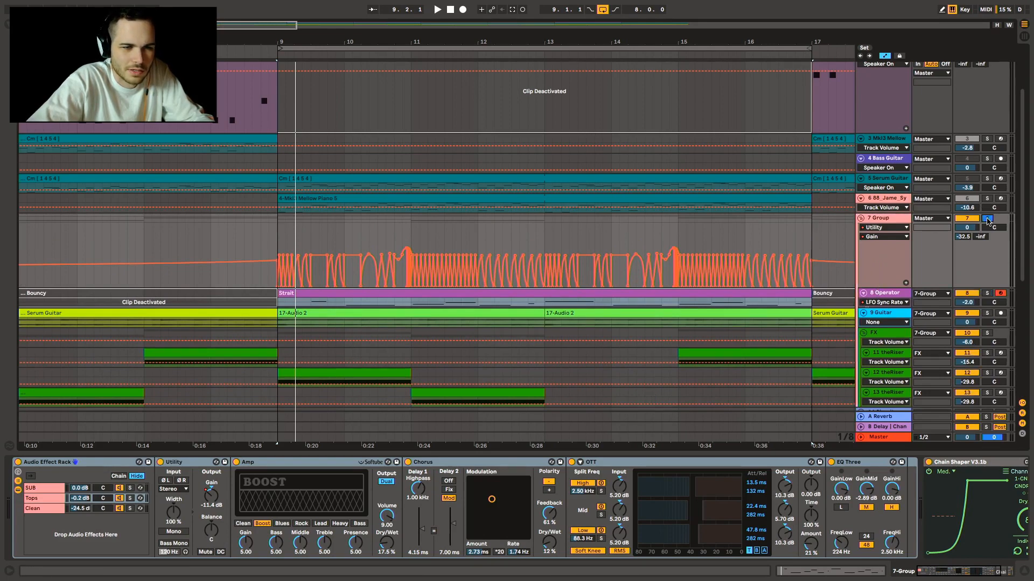
{"action": "key", "text": "space"}
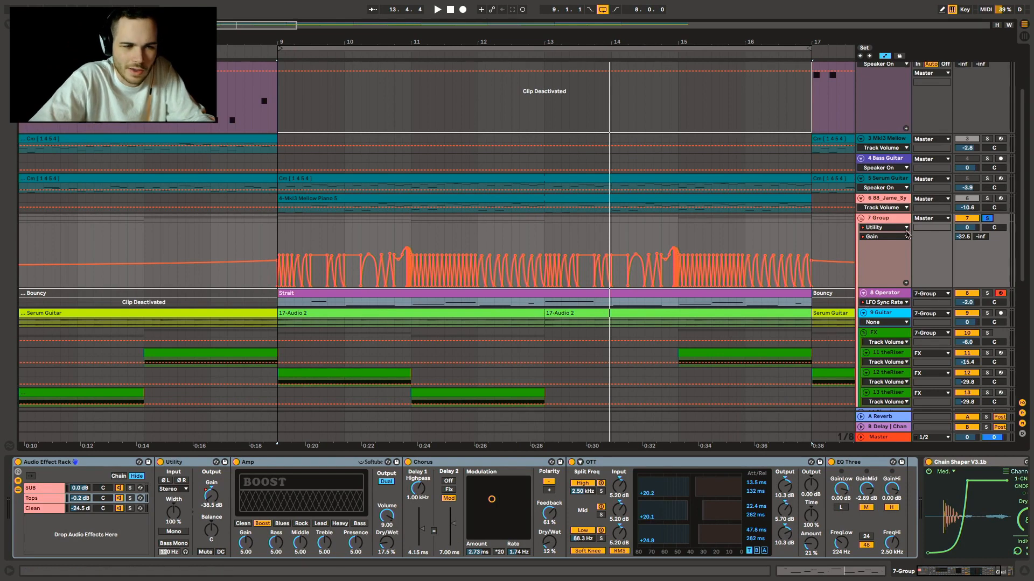
Switch the 7 Group automation lane to the SUB chain's Utility Gain and check the list of automatable rack devices.
{"action": "left_click", "coordinate": [889, 236]}
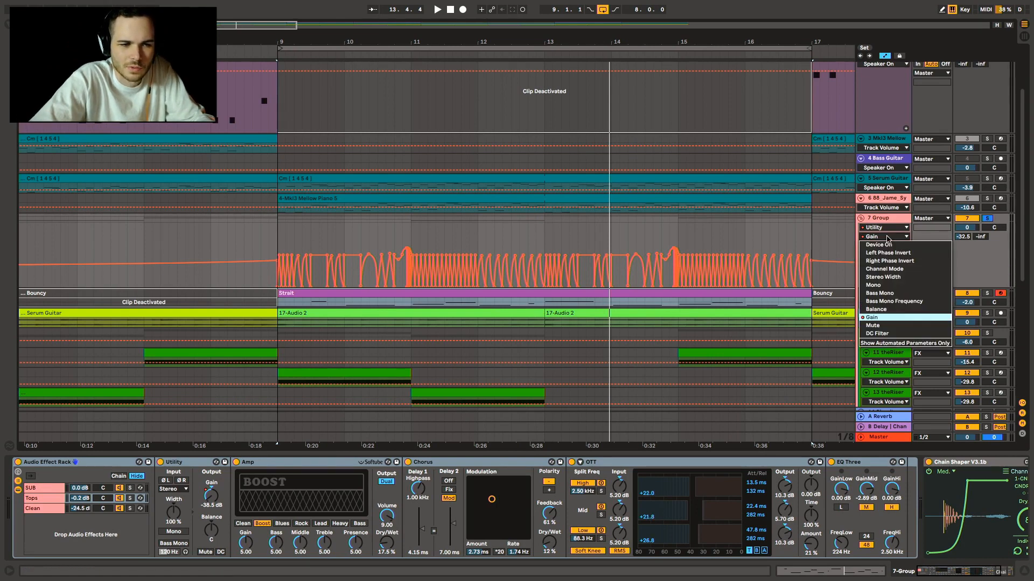
{"action": "left_click", "coordinate": [888, 238]}
{"action": "left_click", "coordinate": [888, 228]}
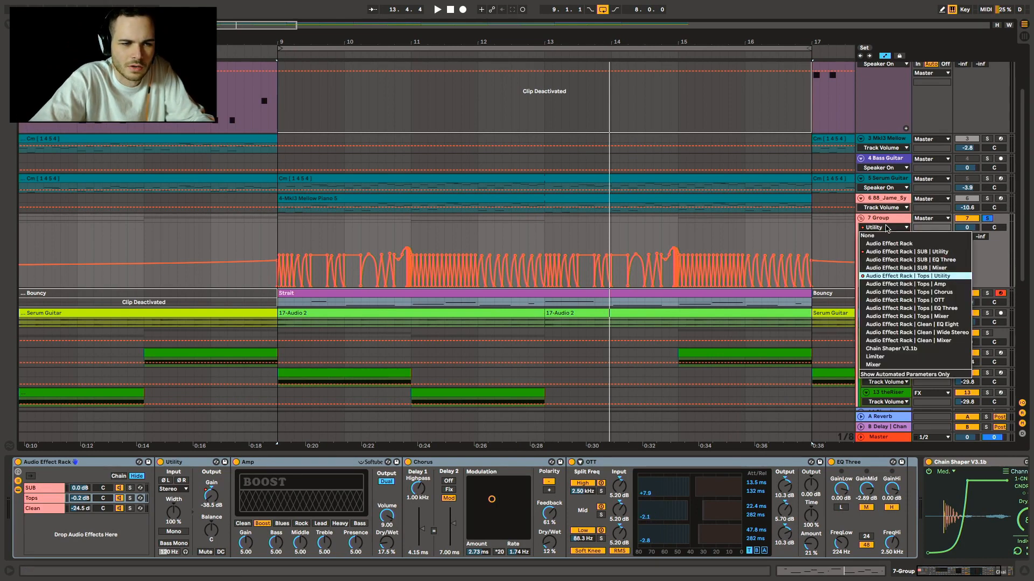
{"action": "left_click", "coordinate": [890, 251]}
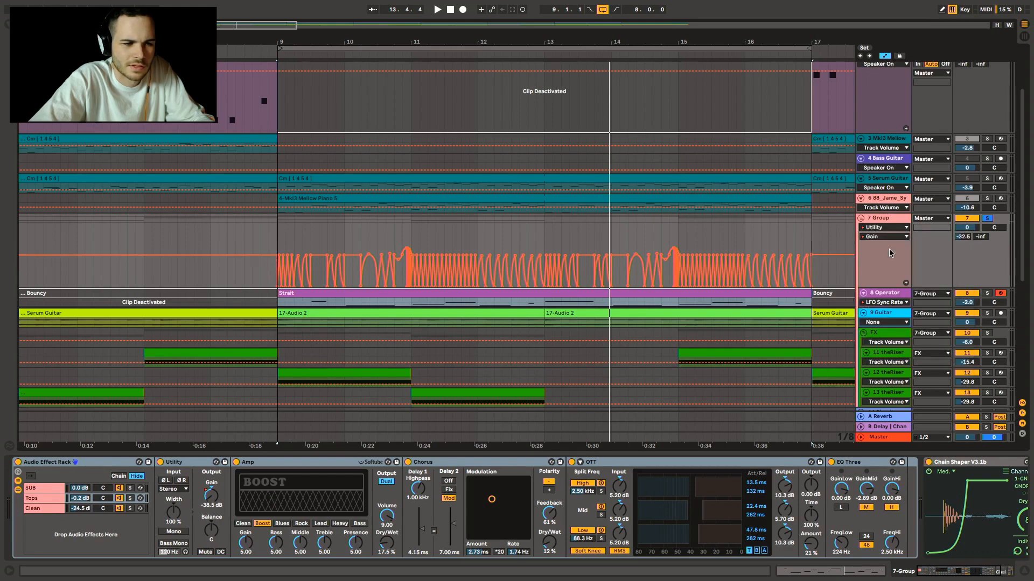
{"action": "left_click", "coordinate": [886, 231]}
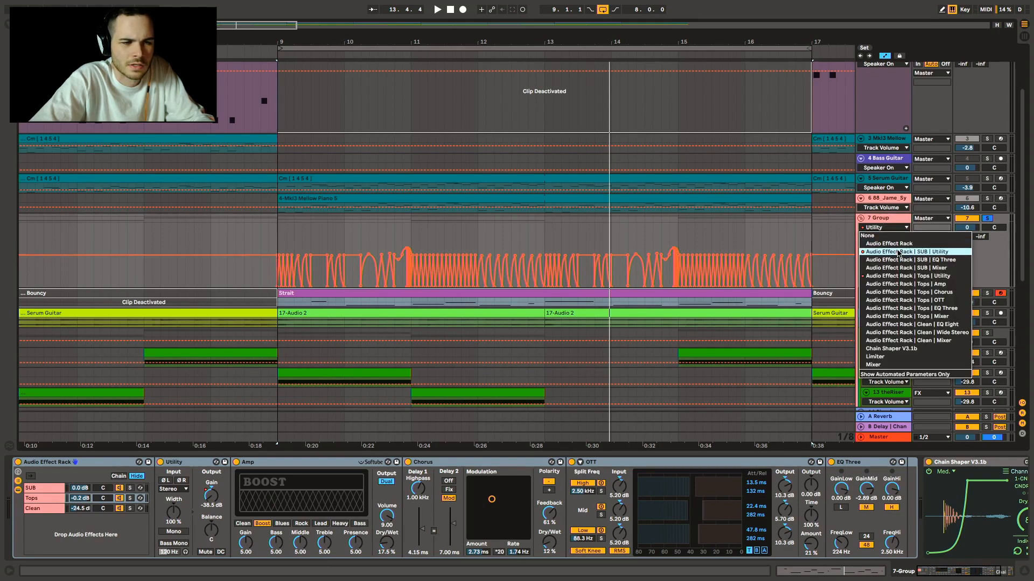
{"action": "left_click", "coordinate": [896, 229]}
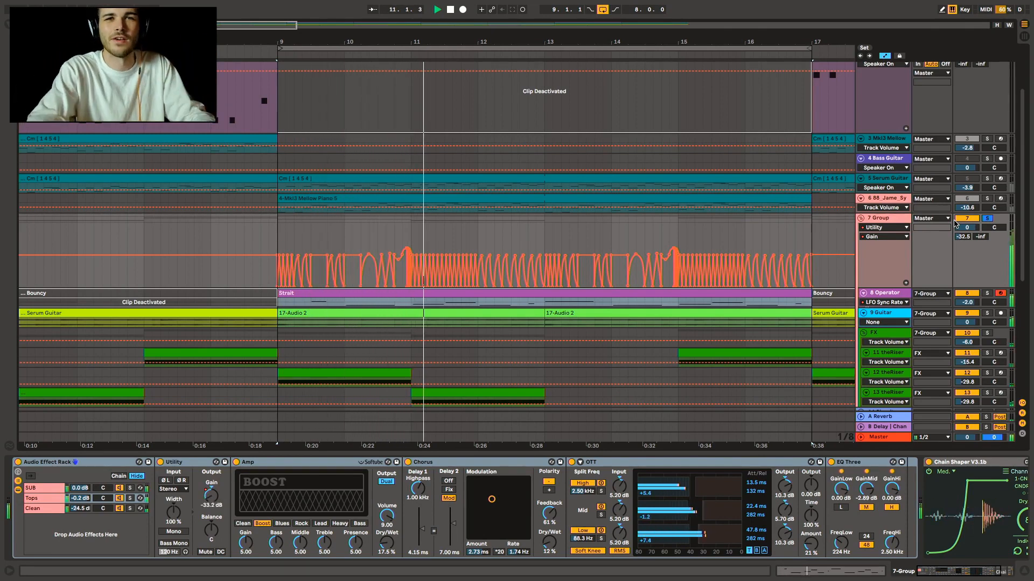
Clear the 7 Group solo and look over all tracks of the arrangement while the full mix plays.
{"action": "left_click", "coordinate": [988, 218]}
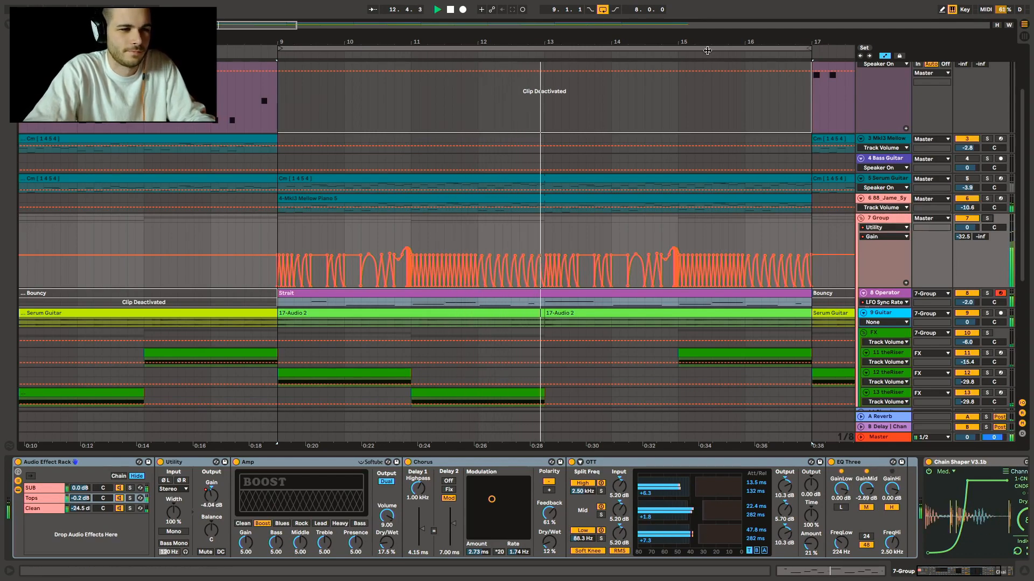
{"action": "scroll", "coordinate": [757, 180], "scroll_direction": "right", "scroll_amount": 2}
{"action": "scroll", "coordinate": [757, 180], "scroll_direction": "down", "scroll_amount": 5}
{"action": "scroll", "coordinate": [757, 183], "scroll_direction": "down", "scroll_amount": 3}
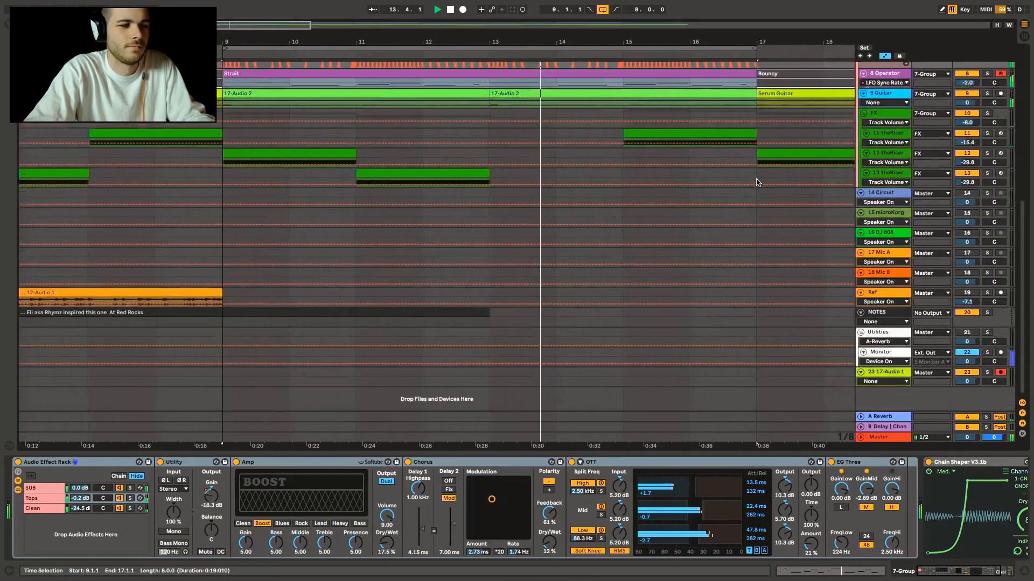
{"action": "scroll", "coordinate": [757, 180], "scroll_direction": "right", "scroll_amount": 2}
{"action": "scroll", "coordinate": [677, 181], "scroll_direction": "up", "scroll_amount": 5}
{"action": "scroll", "coordinate": [676, 180], "scroll_direction": "left", "scroll_amount": 10}
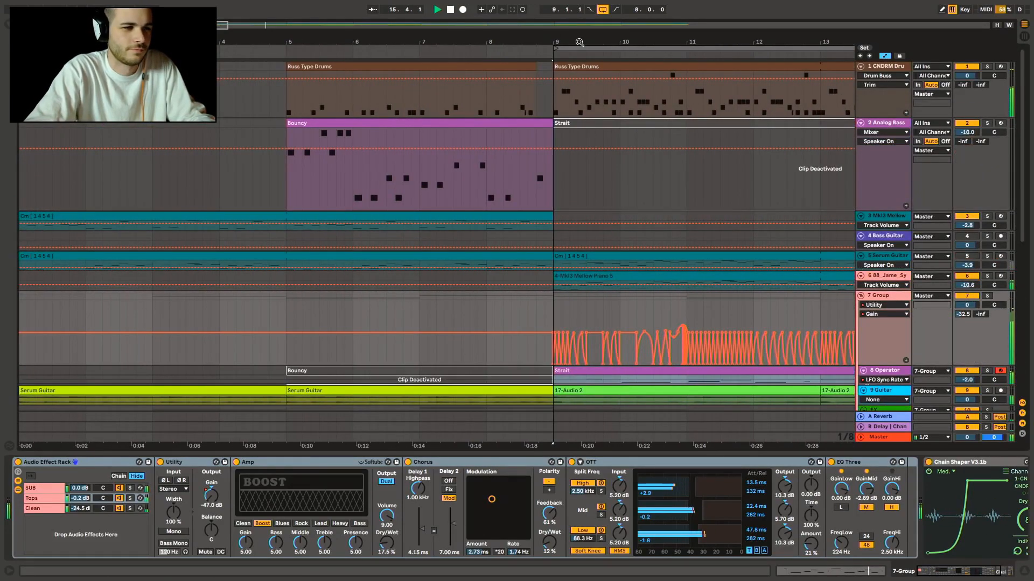
Play the second Strait section from bar 25 in the full mix and briefly compare it with the Guitar track soloed.
{"action": "left_click_drag", "start_coordinate": [579, 42], "coordinate": [287, 42]}
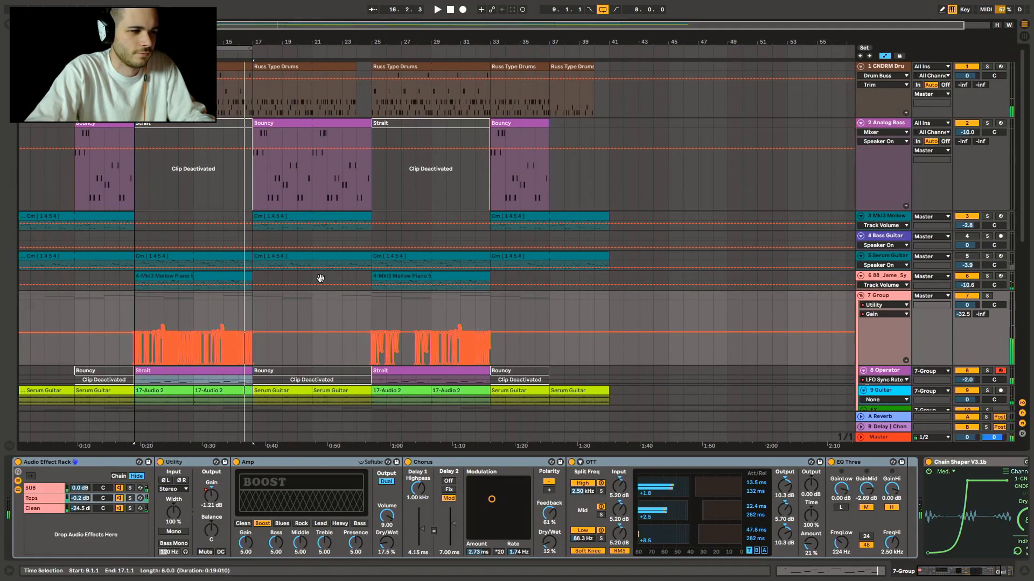
{"action": "left_click", "coordinate": [255, 310]}
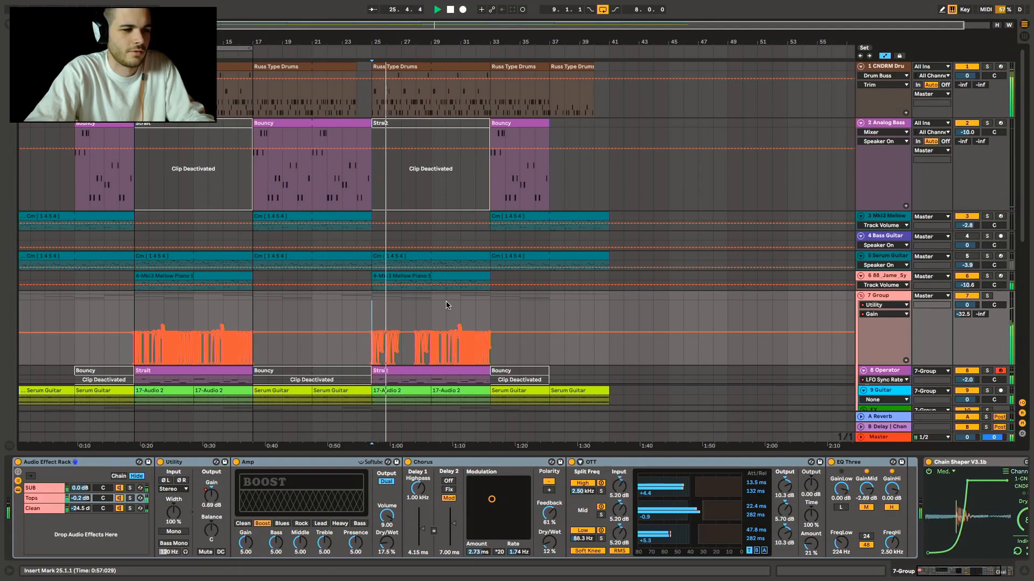
{"action": "scroll", "coordinate": [447, 305], "scroll_direction": "down", "scroll_amount": 10}
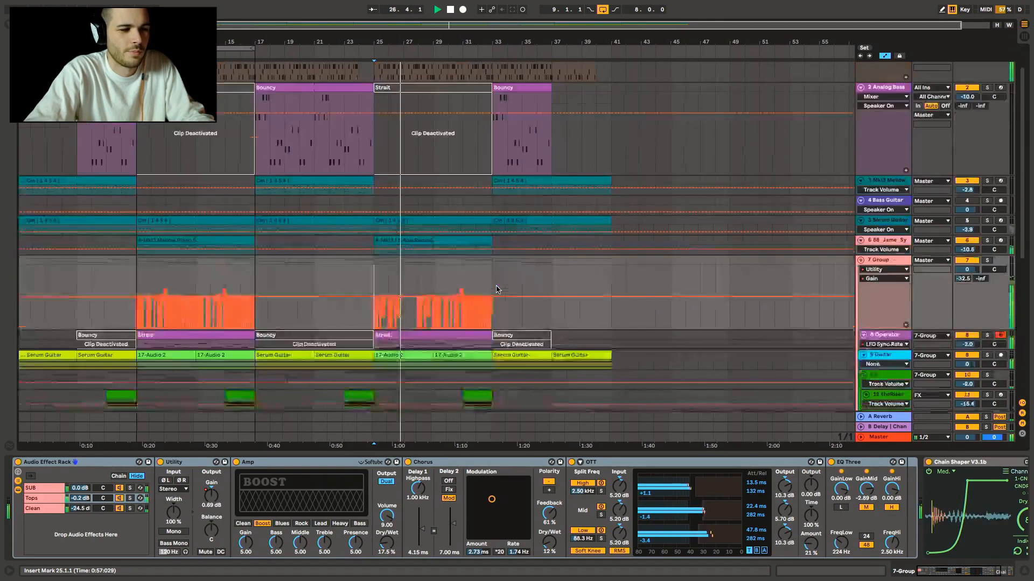
{"action": "scroll", "coordinate": [496, 290], "scroll_direction": "down", "scroll_amount": 3}
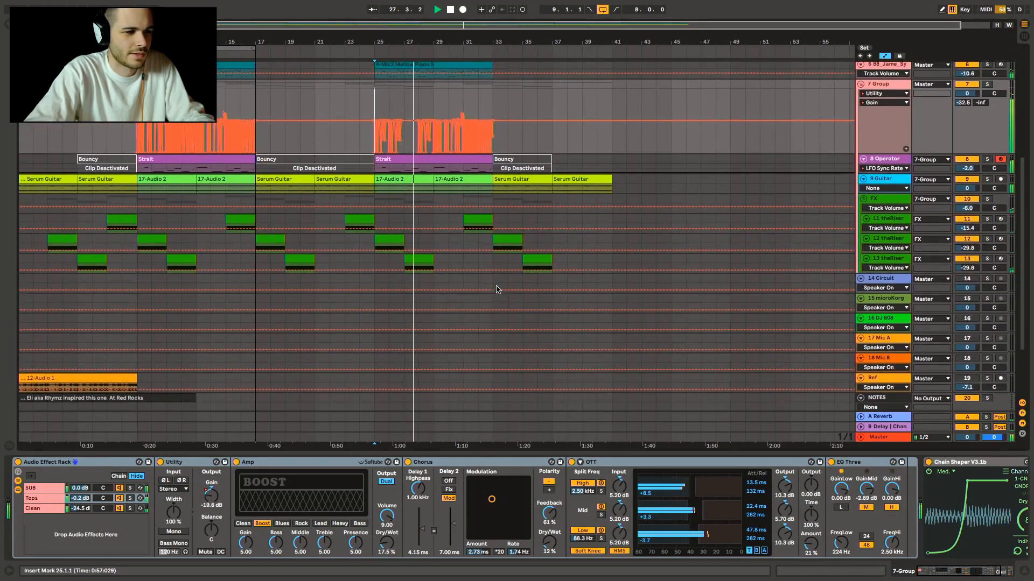
{"action": "scroll", "coordinate": [497, 289], "scroll_direction": "up", "scroll_amount": 12}
{"action": "scroll", "coordinate": [497, 289], "scroll_direction": "down", "scroll_amount": 4}
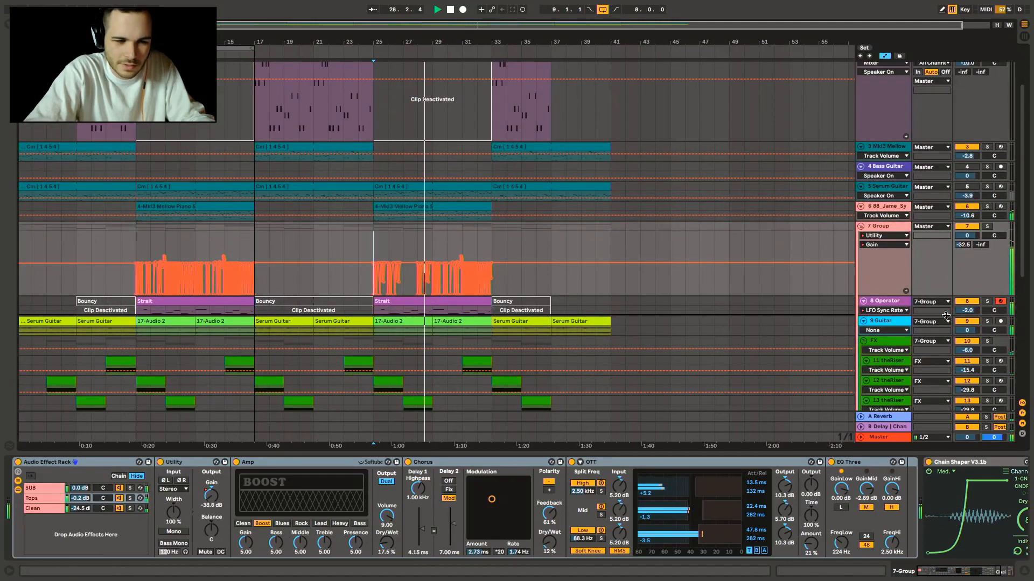
{"action": "left_click", "coordinate": [986, 322]}
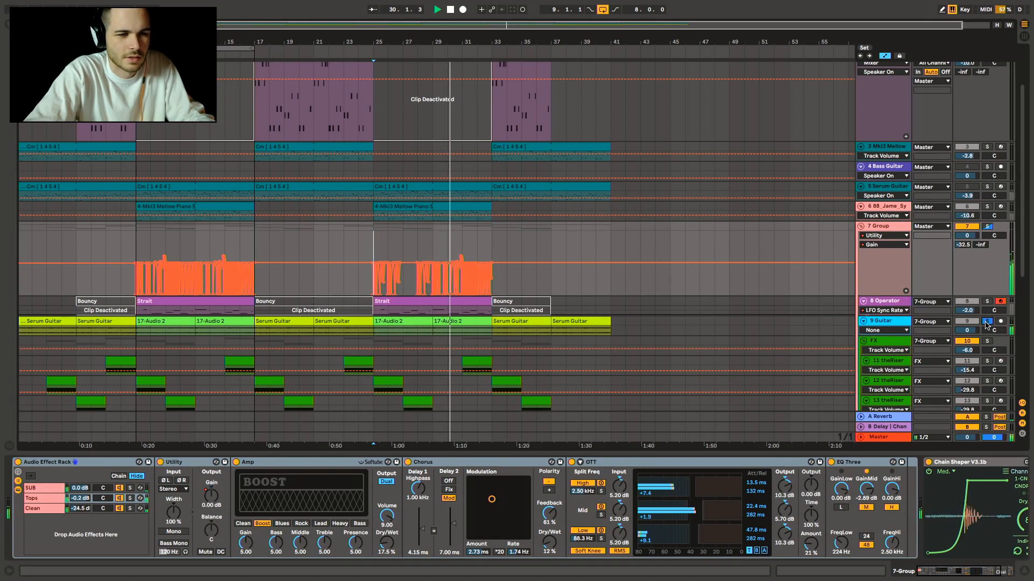
{"action": "left_click", "coordinate": [986, 322]}
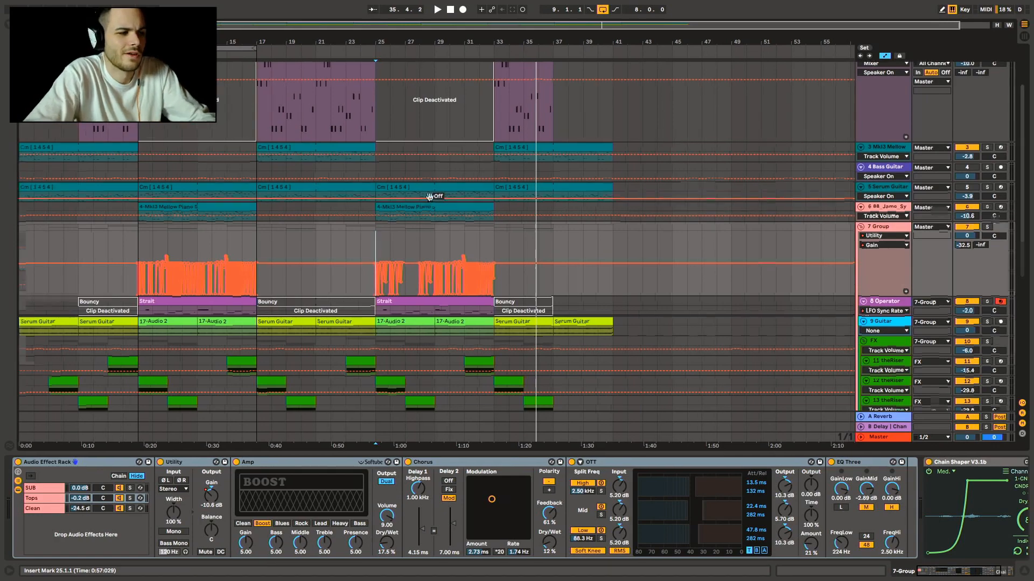
Set the loop to the whole arrangement, bars 1 to 41, and play it from the start.
{"action": "scroll", "coordinate": [431, 199], "scroll_direction": "up", "scroll_amount": 3}
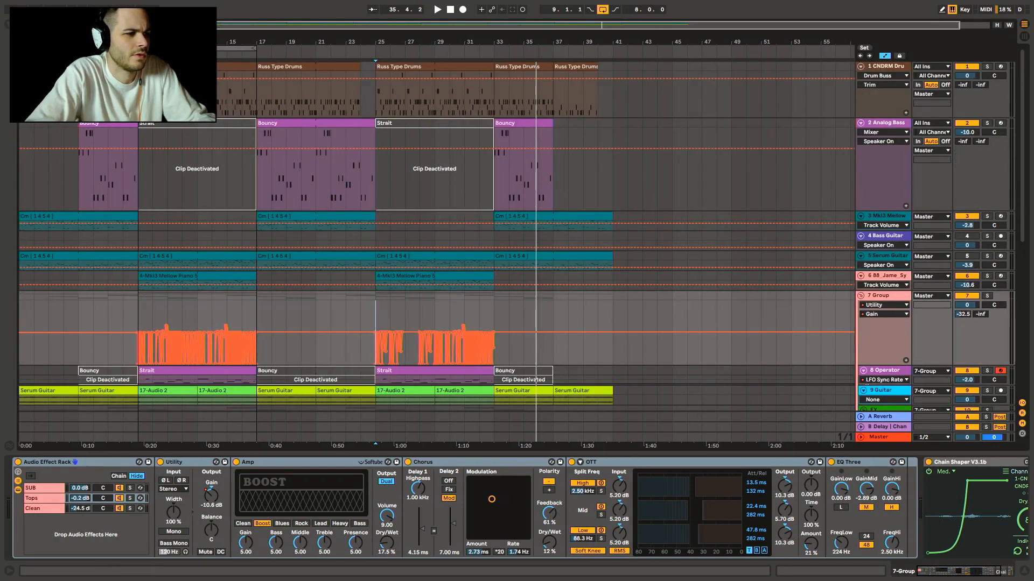
{"action": "left_click_drag", "start_coordinate": [197, 49], "coordinate": [619, 96]}
{"action": "left_click", "coordinate": [539, 48]}
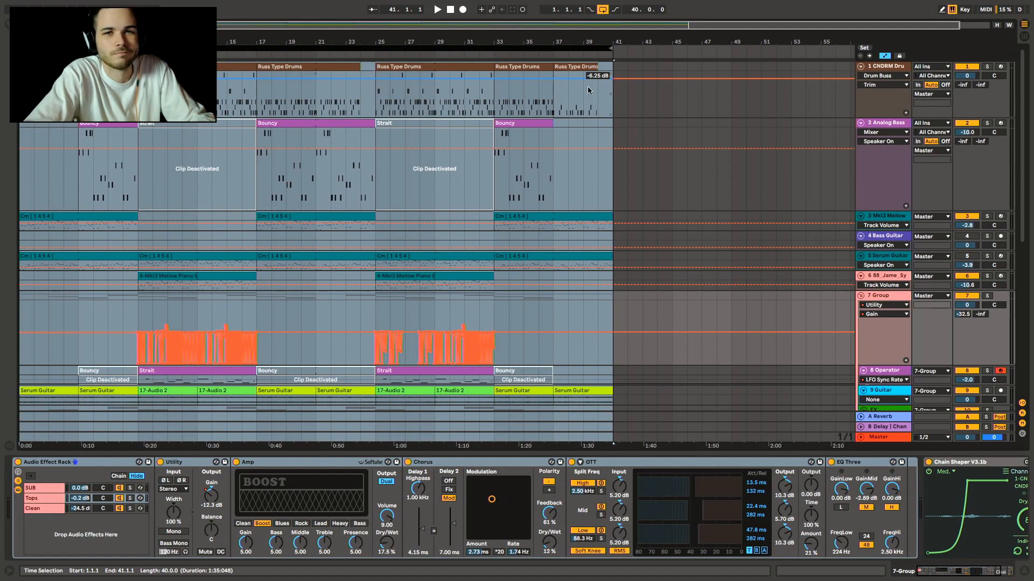
{"action": "key", "text": "space"}
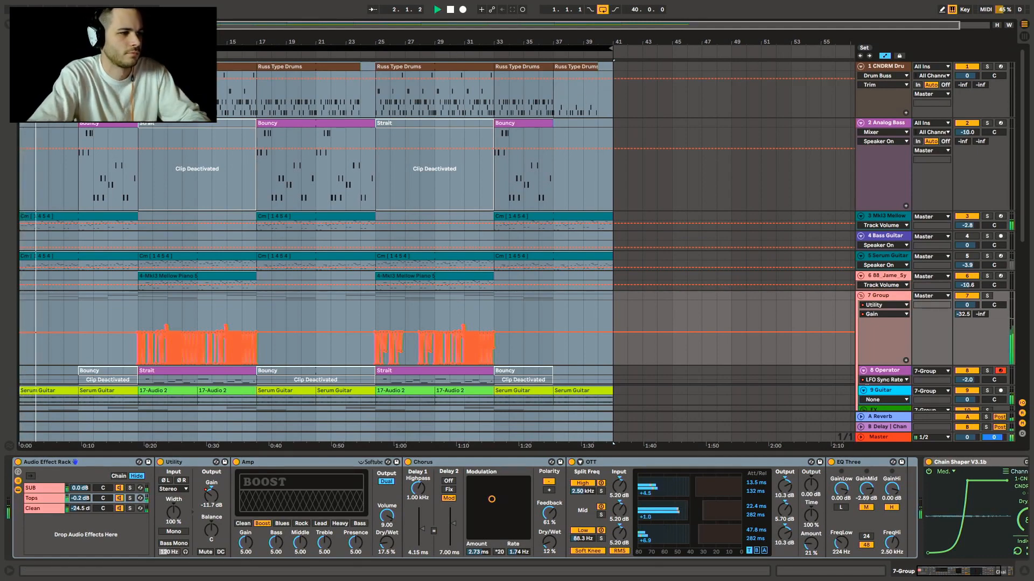
Turn on playback Follow in a close-up view, with the track heights optimized and the 7 Group Gain lane enlarged.
{"action": "left_click_drag", "start_coordinate": [123, 42], "coordinate": [124, 140]}
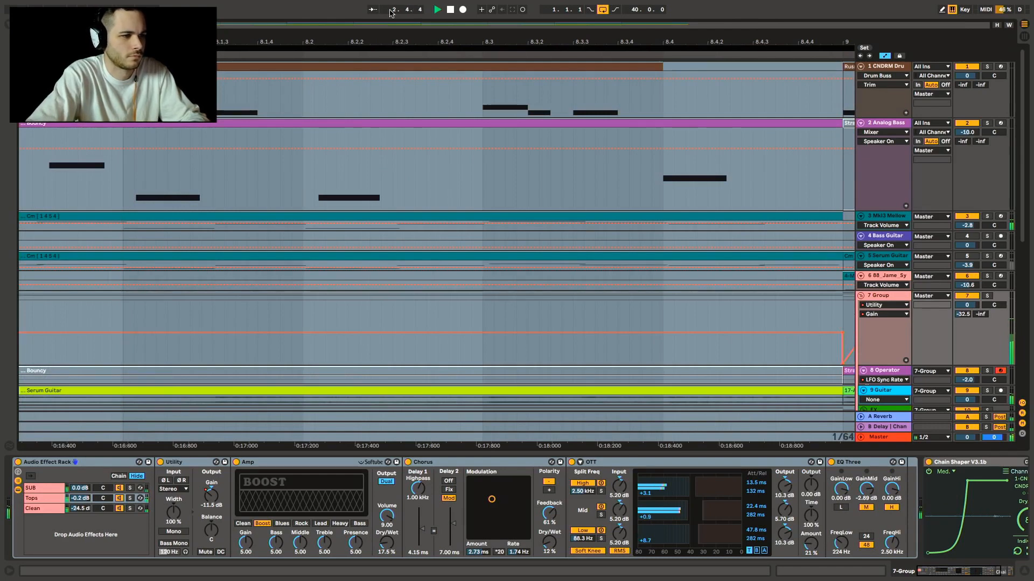
{"action": "left_click", "coordinate": [371, 9]}
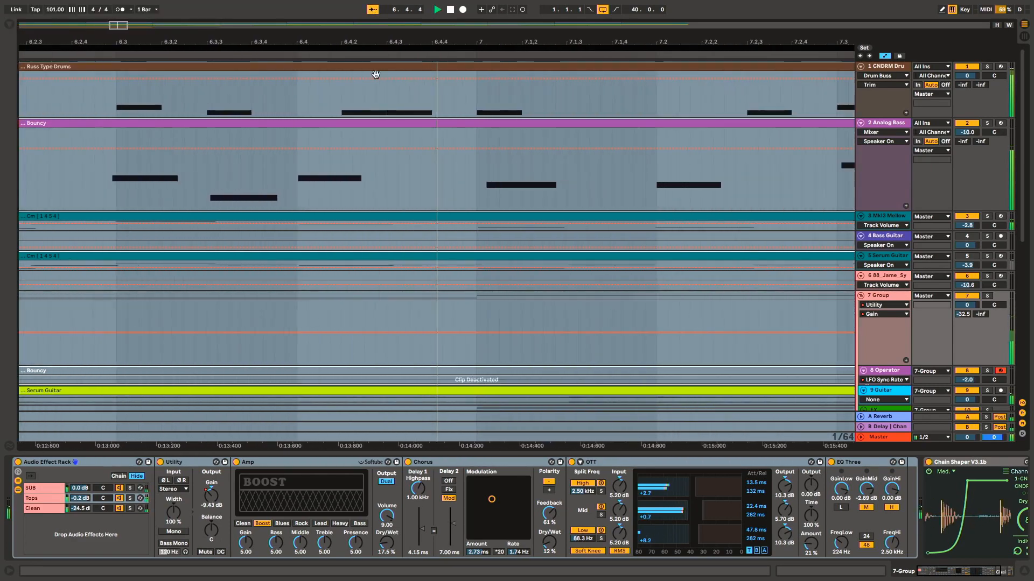
{"action": "left_click", "coordinate": [996, 25]}
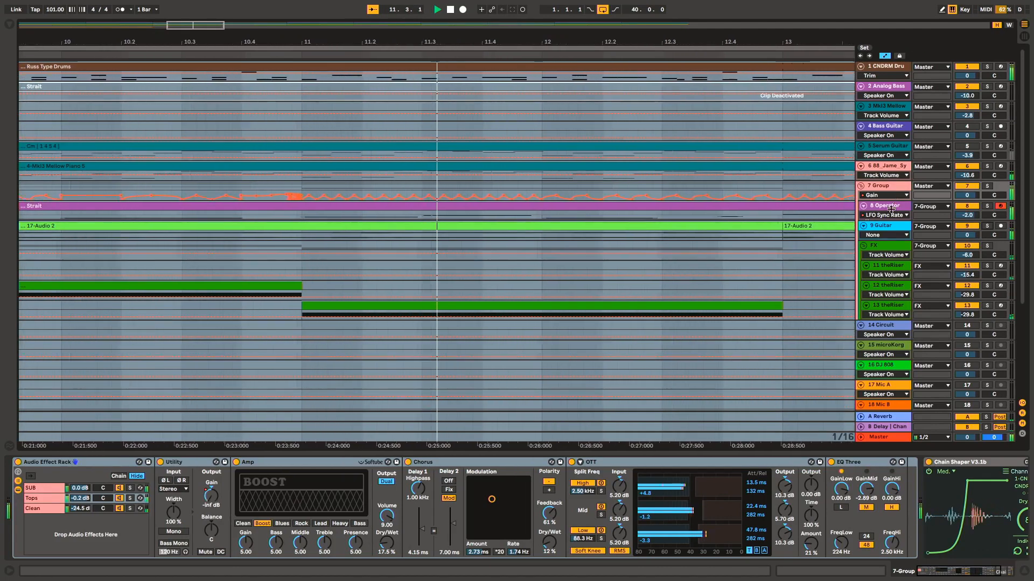
{"action": "left_click_drag", "start_coordinate": [889, 208], "coordinate": [886, 276]}
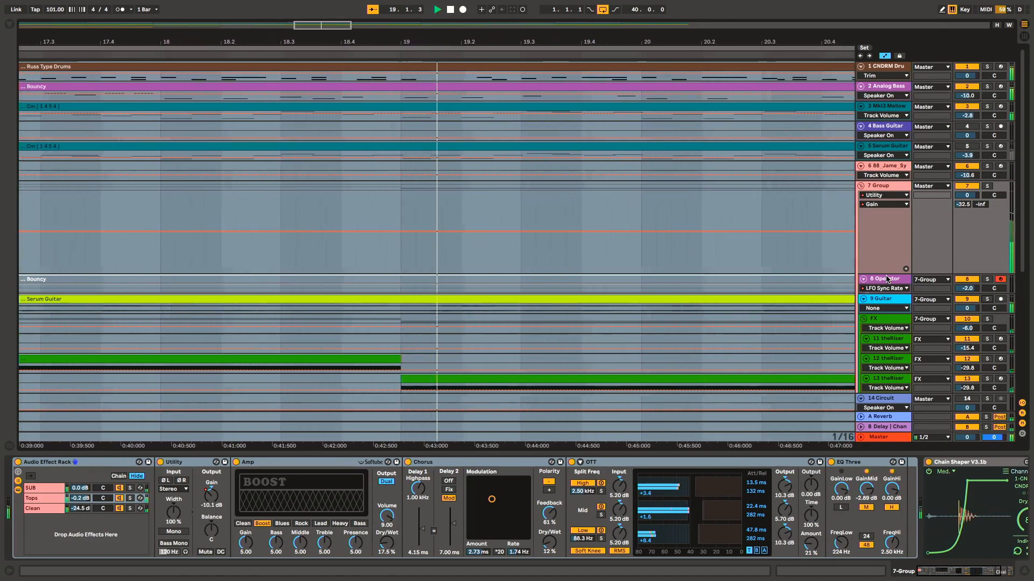
Inspect the remaining 7 Group devices and the Master track's full device chain while the beat plays.
{"action": "scroll", "coordinate": [532, 511], "scroll_direction": "right", "scroll_amount": 5}
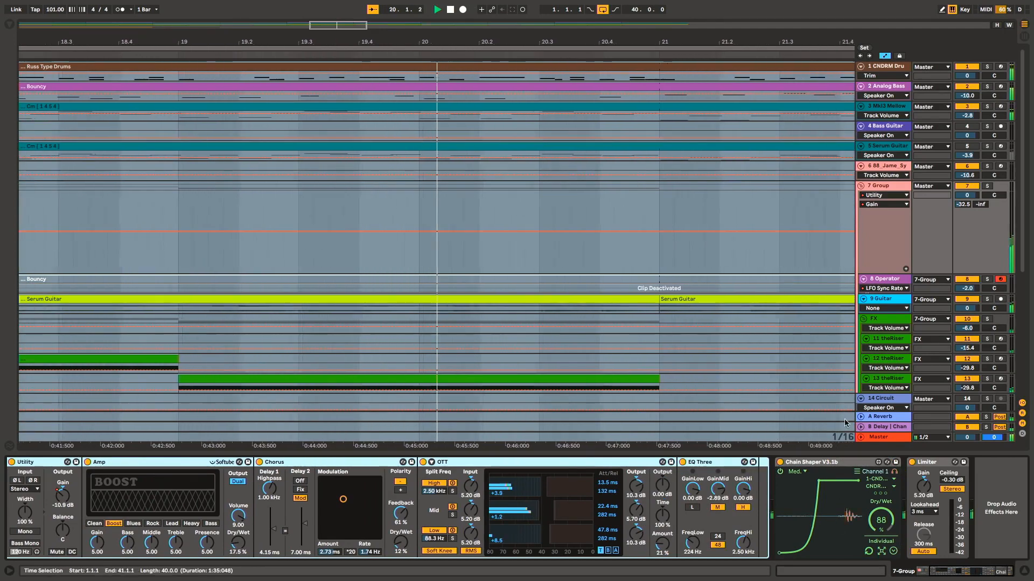
{"action": "left_click", "coordinate": [887, 439]}
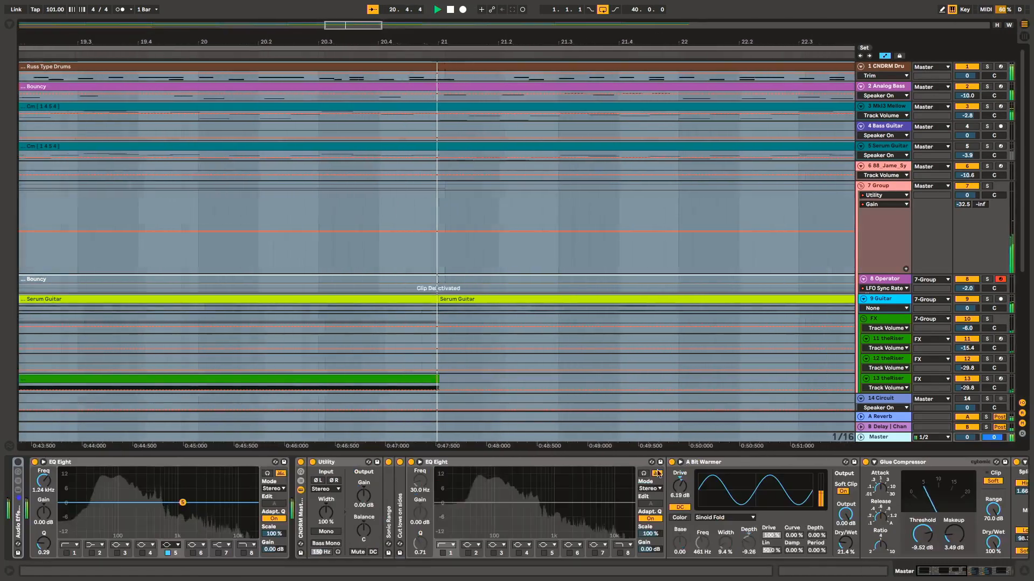
{"action": "scroll", "coordinate": [584, 481], "scroll_direction": "right", "scroll_amount": 6}
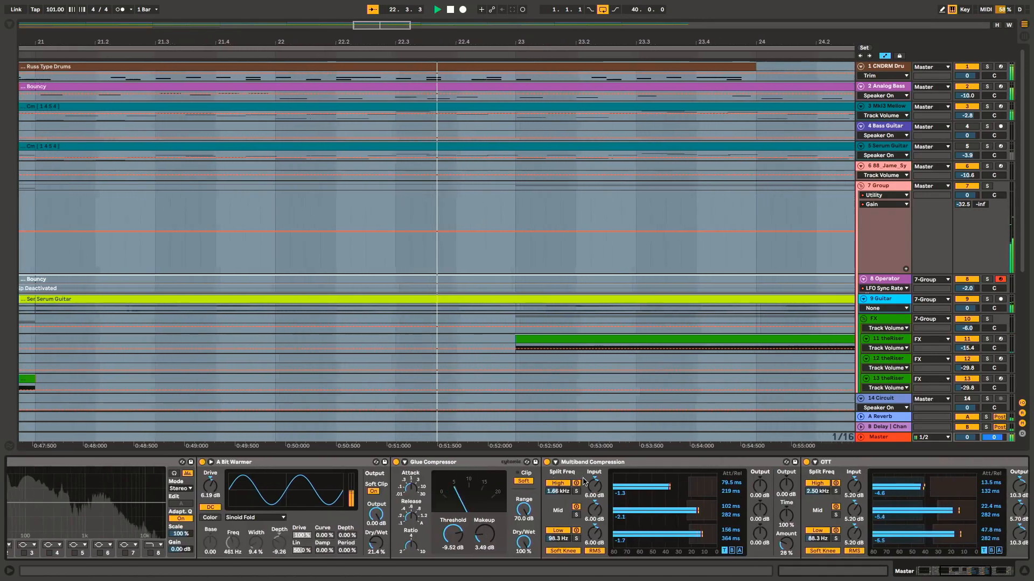
{"action": "scroll", "coordinate": [584, 482], "scroll_direction": "right", "scroll_amount": 8}
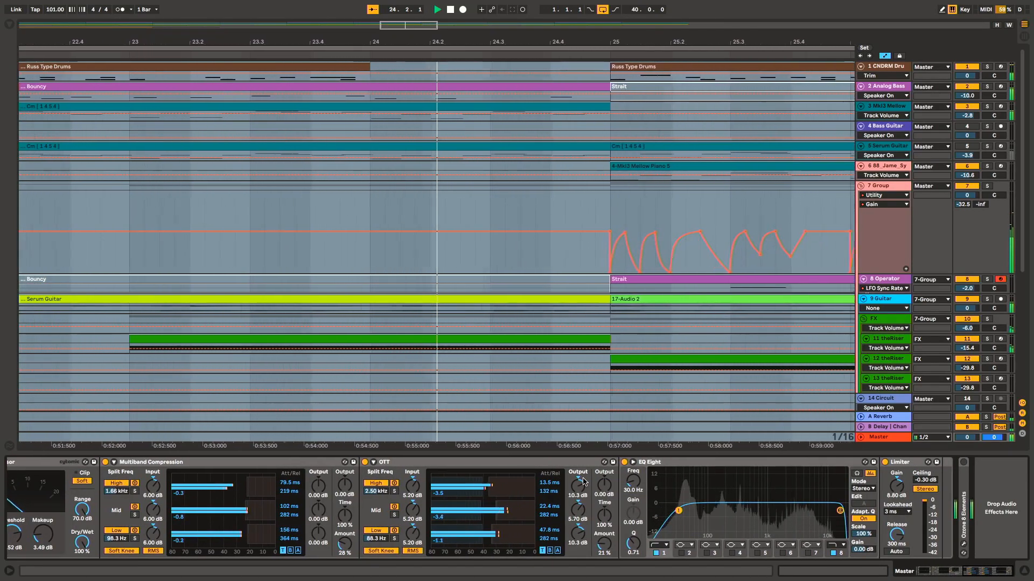
{"action": "scroll", "coordinate": [584, 482], "scroll_direction": "left", "scroll_amount": 10}
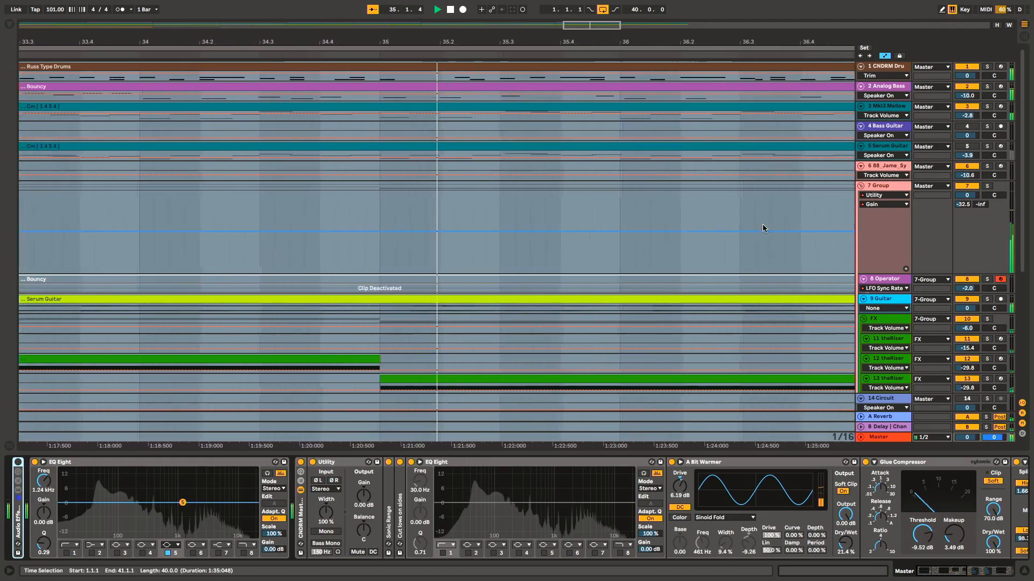
Select the entire arrangement and turn playback Follow back on with the closing bars in a wider view.
{"action": "key", "text": "ctrl+a"}
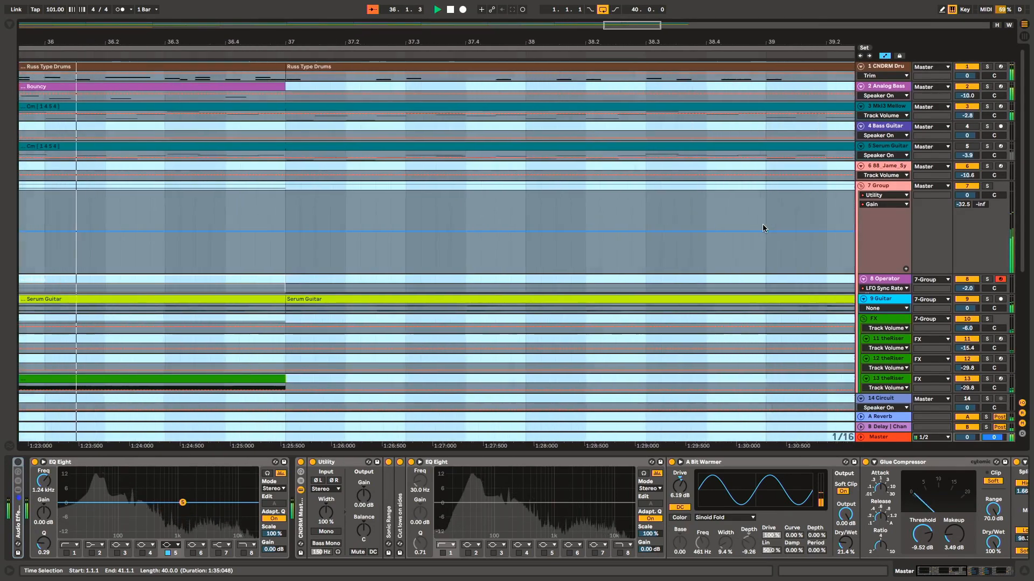
{"action": "left_click", "coordinate": [377, 8]}
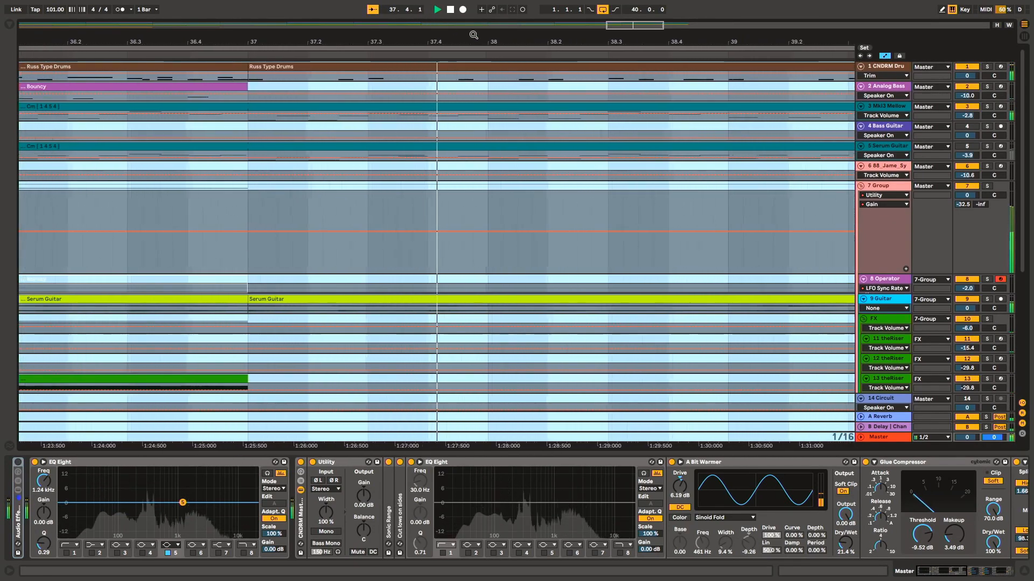
{"action": "scroll", "coordinate": [512, 144], "scroll_direction": "down", "scroll_amount": 6}
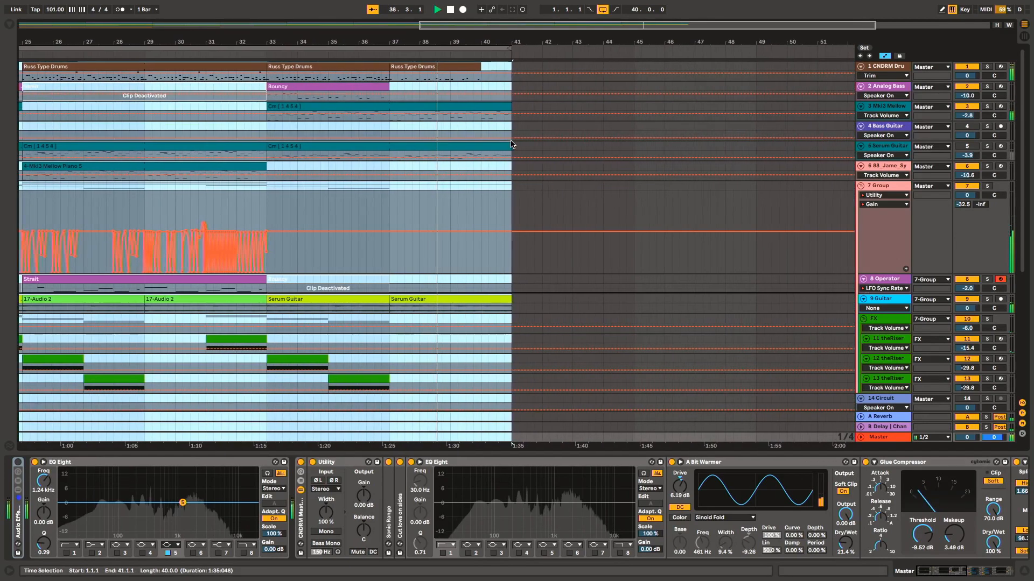